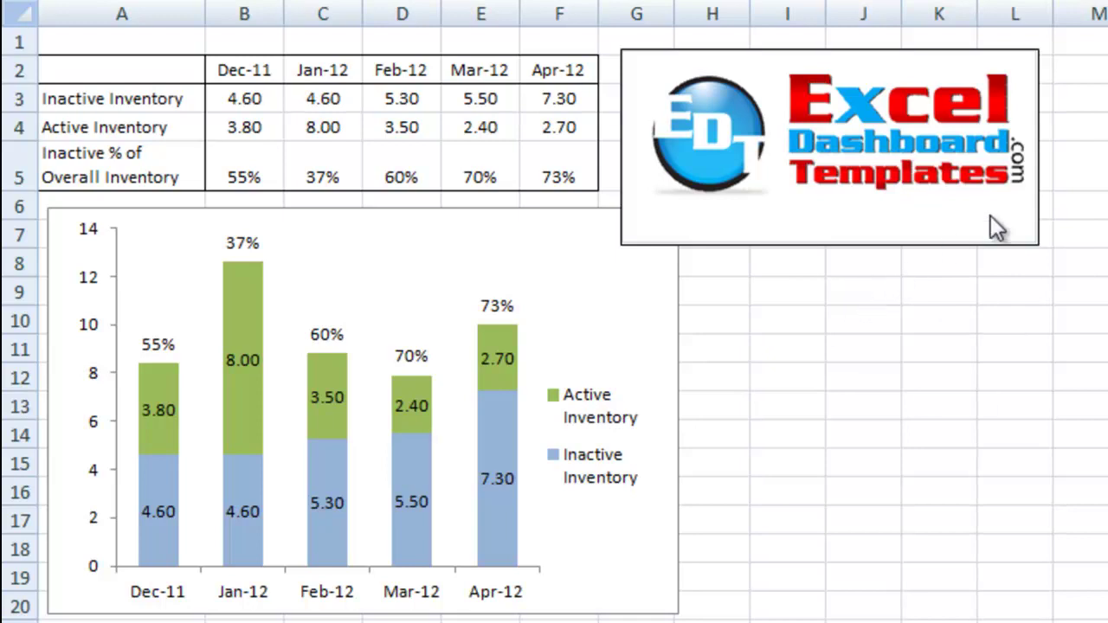
# Step: Examine the inventory table's rows for inactive inventory, active inventory and inactive percentage of overall inventory
pyautogui.click(794, 229)
pyautogui.click(155, 99)
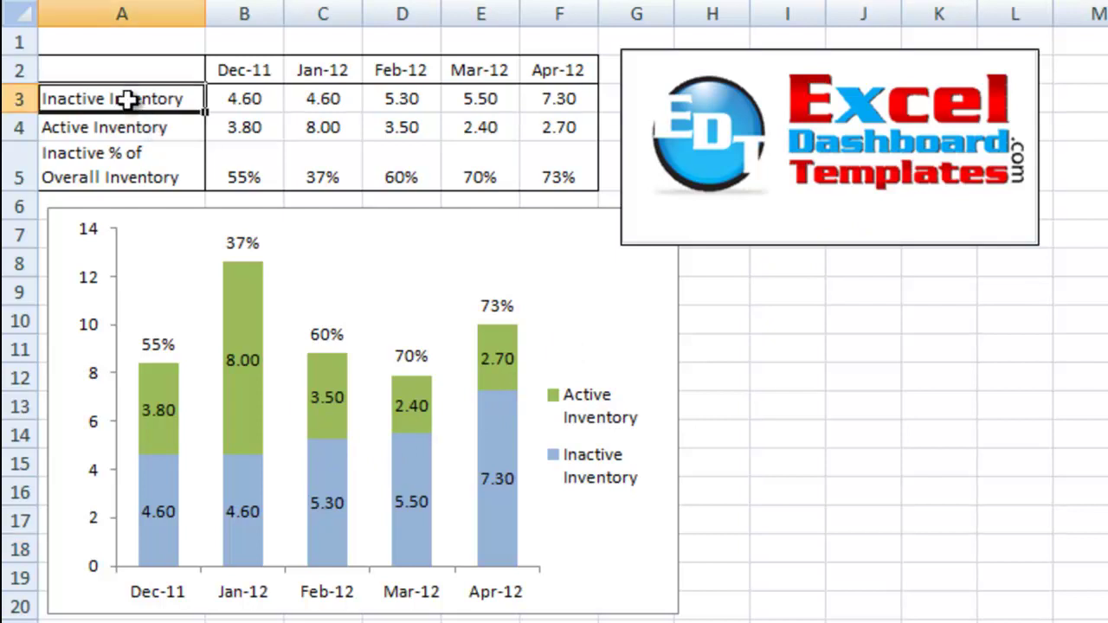
pyautogui.click(241, 104)
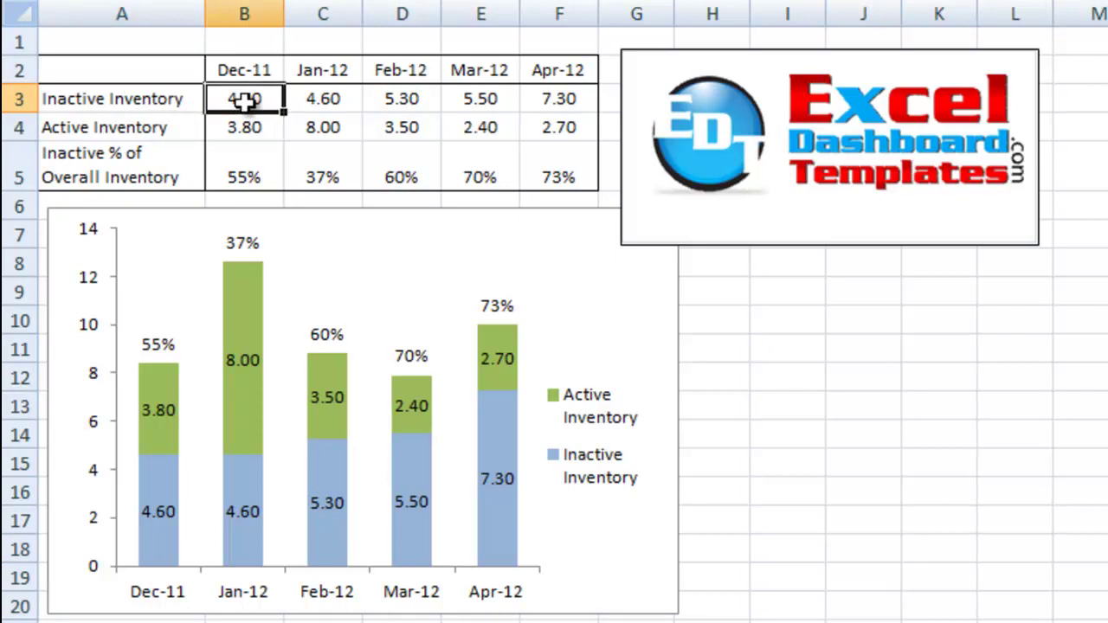
pyautogui.click(165, 126)
pyautogui.click(247, 126)
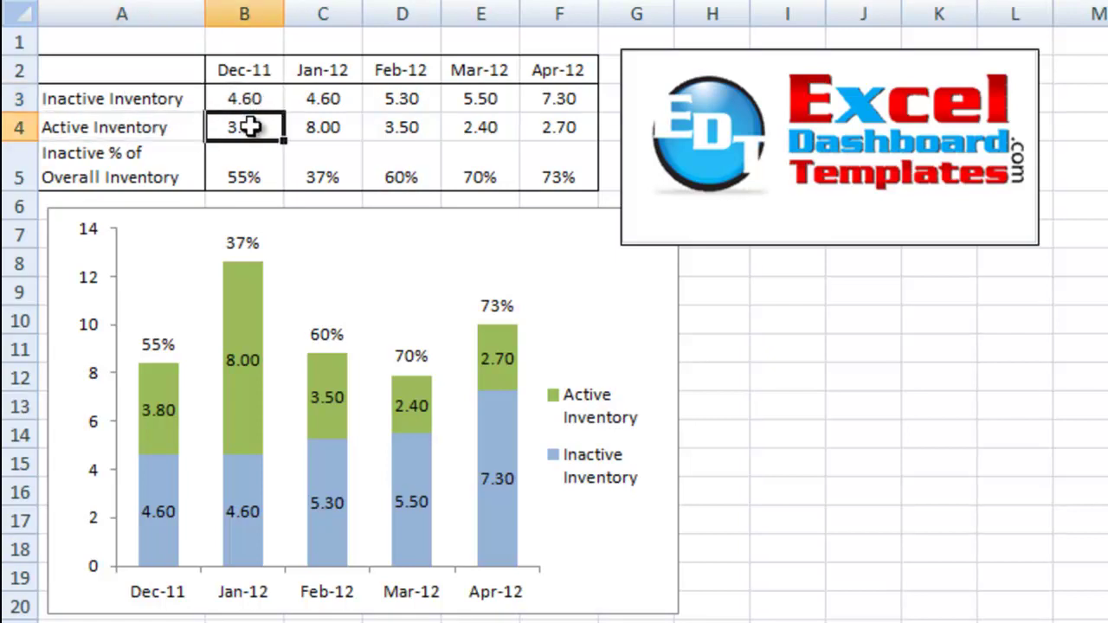
pyautogui.click(189, 171)
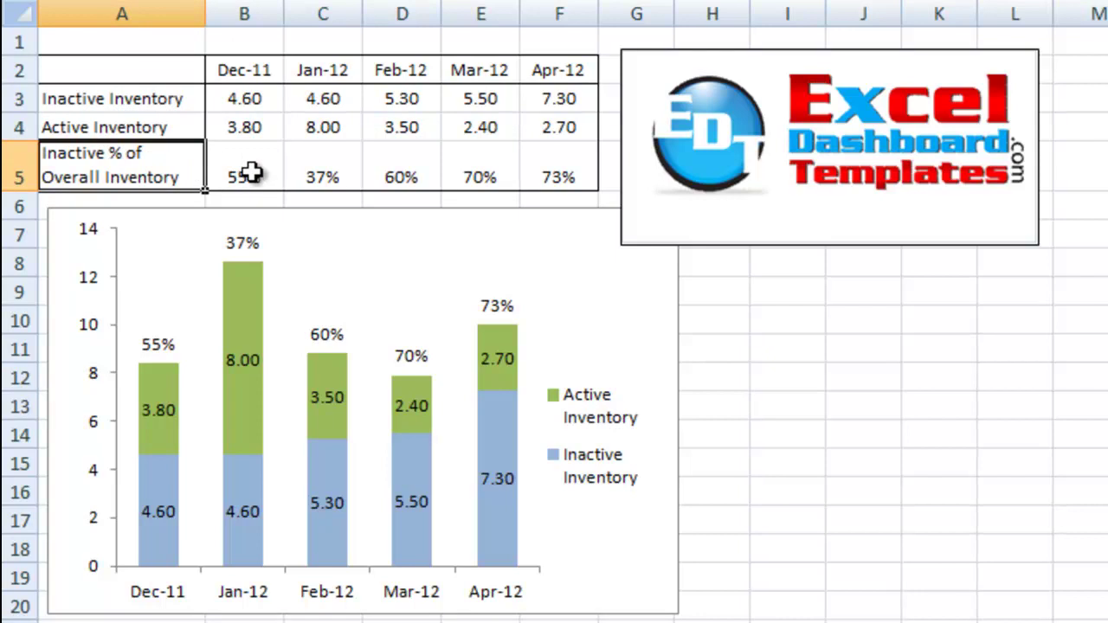
pyautogui.click(253, 173)
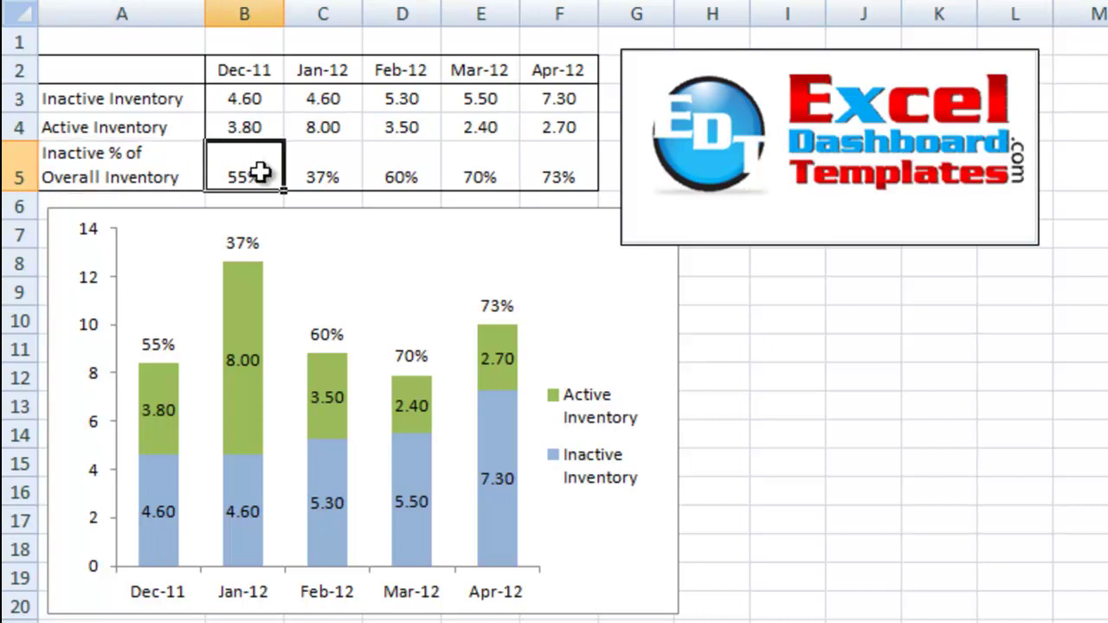
pyautogui.click(318, 173)
pyautogui.moveTo(401, 173); pyautogui.dragTo(99, 173)
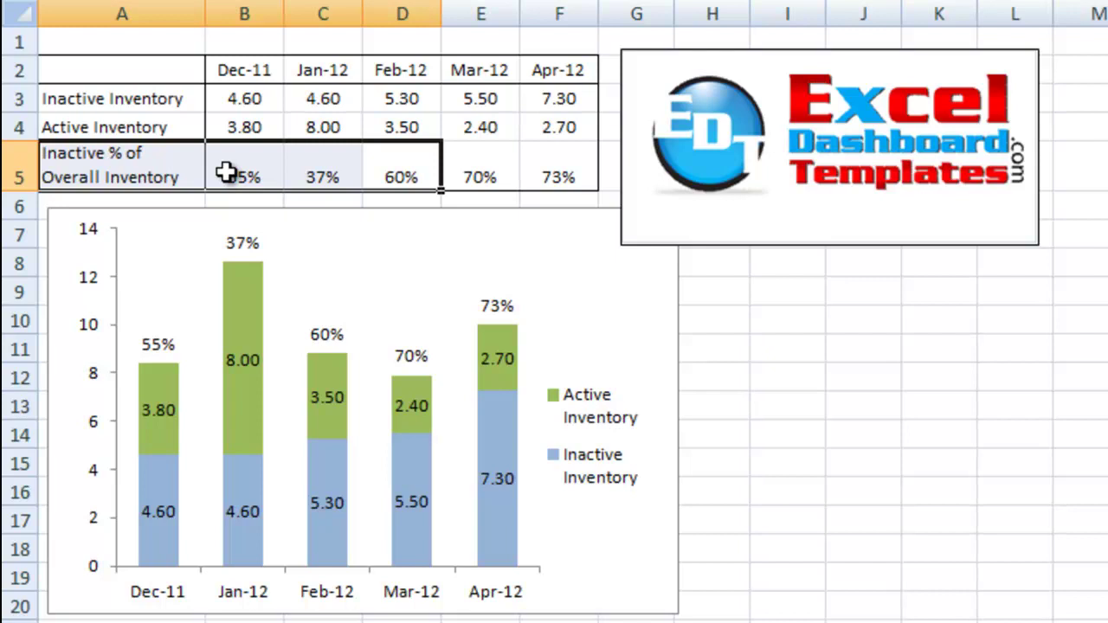
pyautogui.click(540, 175)
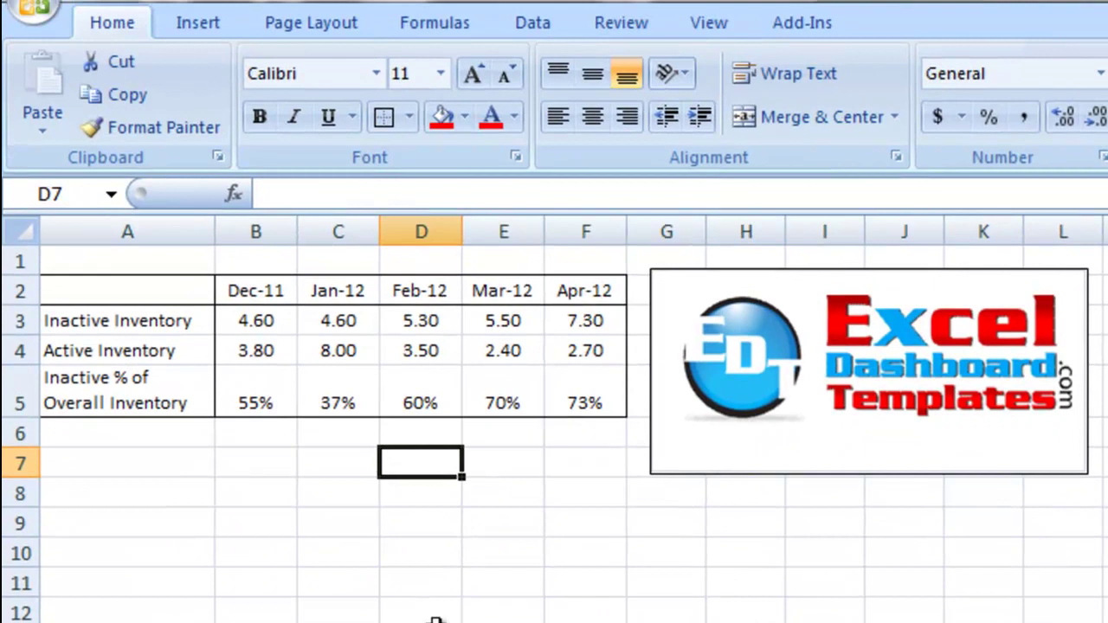
# Step: Insert a 2-D stacked column chart from the range A2:F5 and place it directly below the data table
pyautogui.click(436, 619)
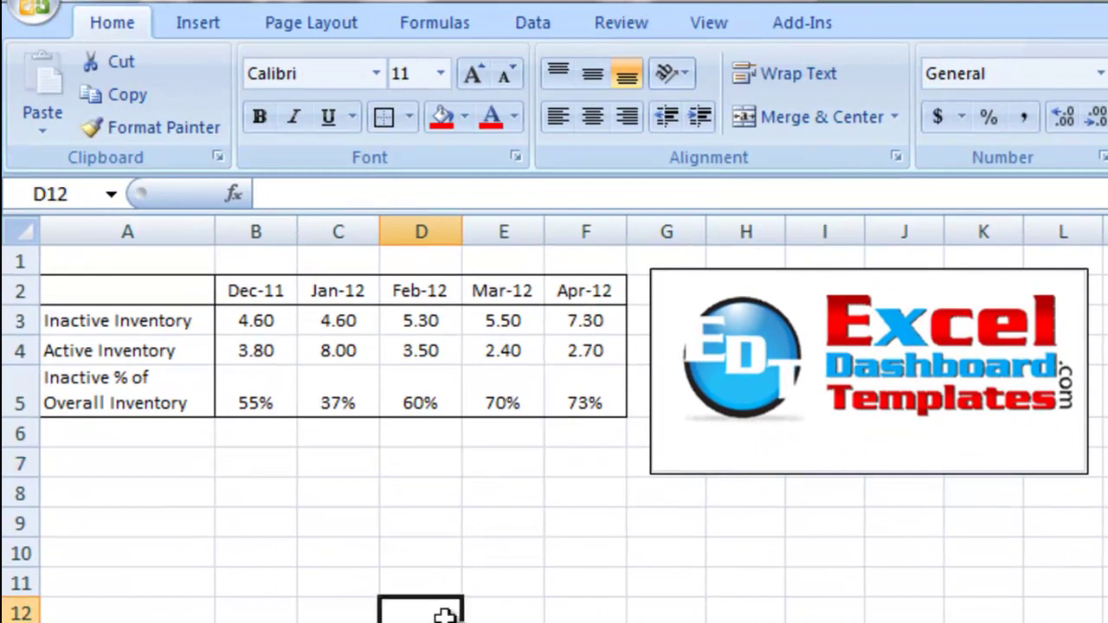
pyautogui.click(1100, 321)
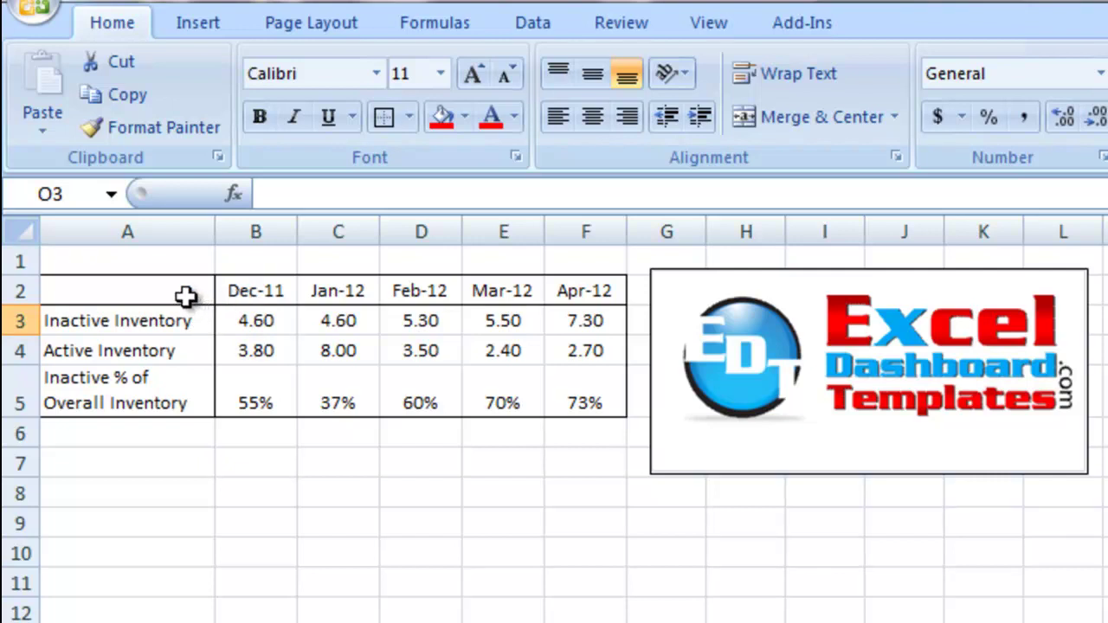
pyautogui.moveTo(188, 300); pyautogui.dragTo(563, 411)
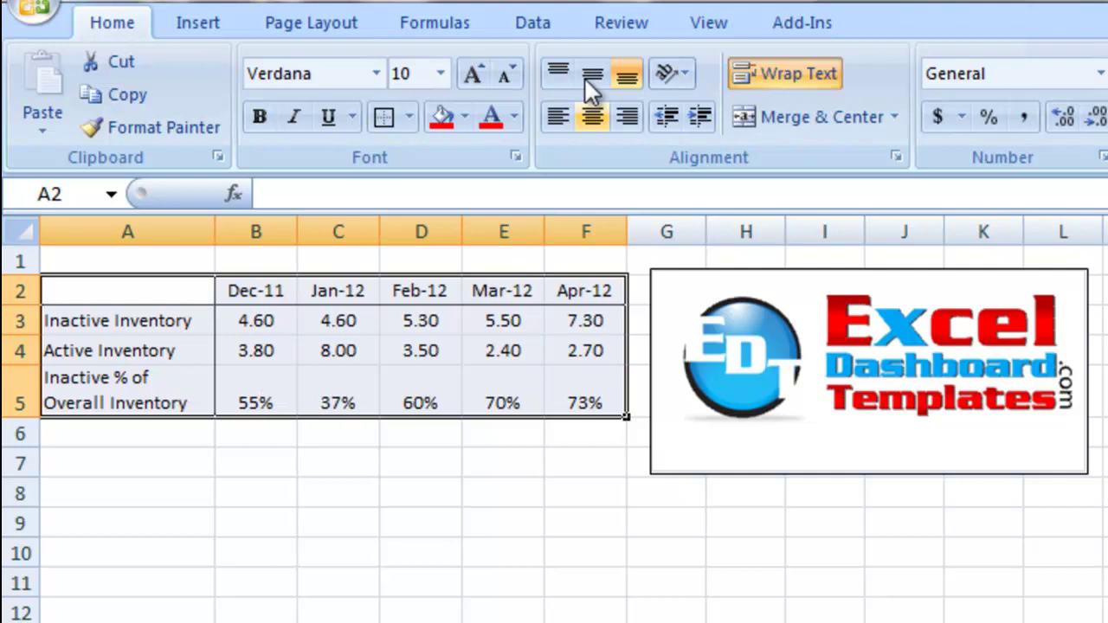
pyautogui.click(220, 25)
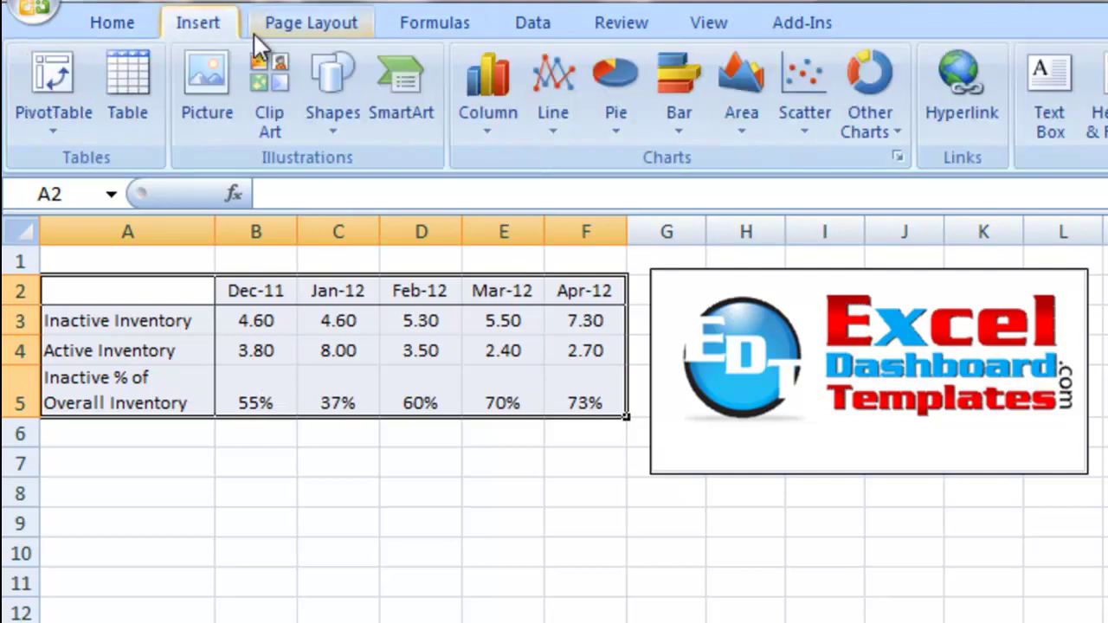
pyautogui.click(494, 99)
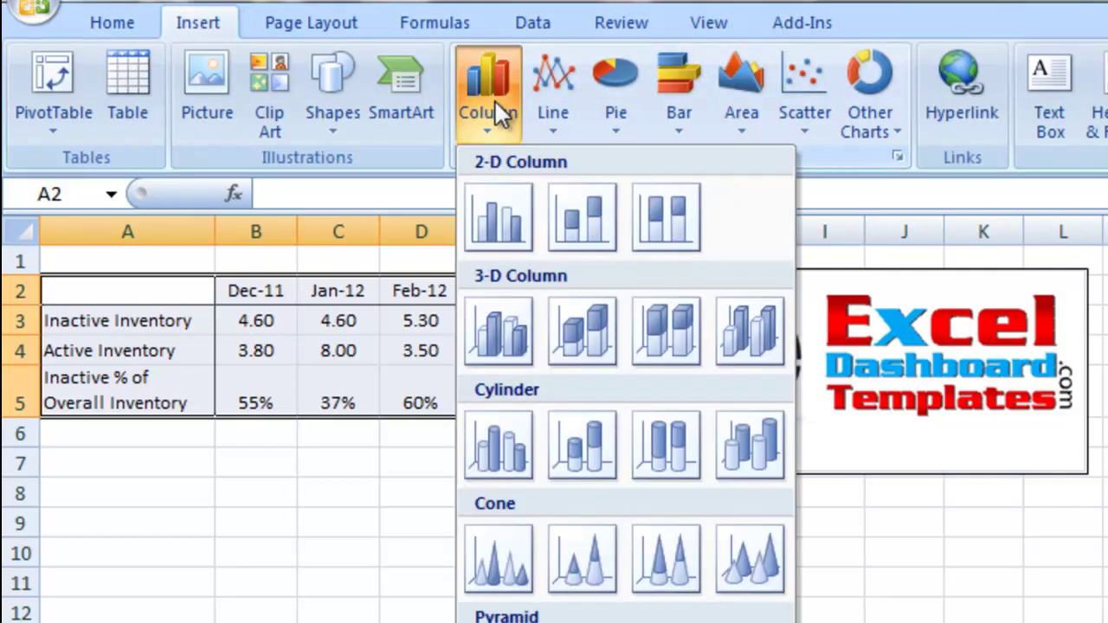
pyautogui.click(578, 245)
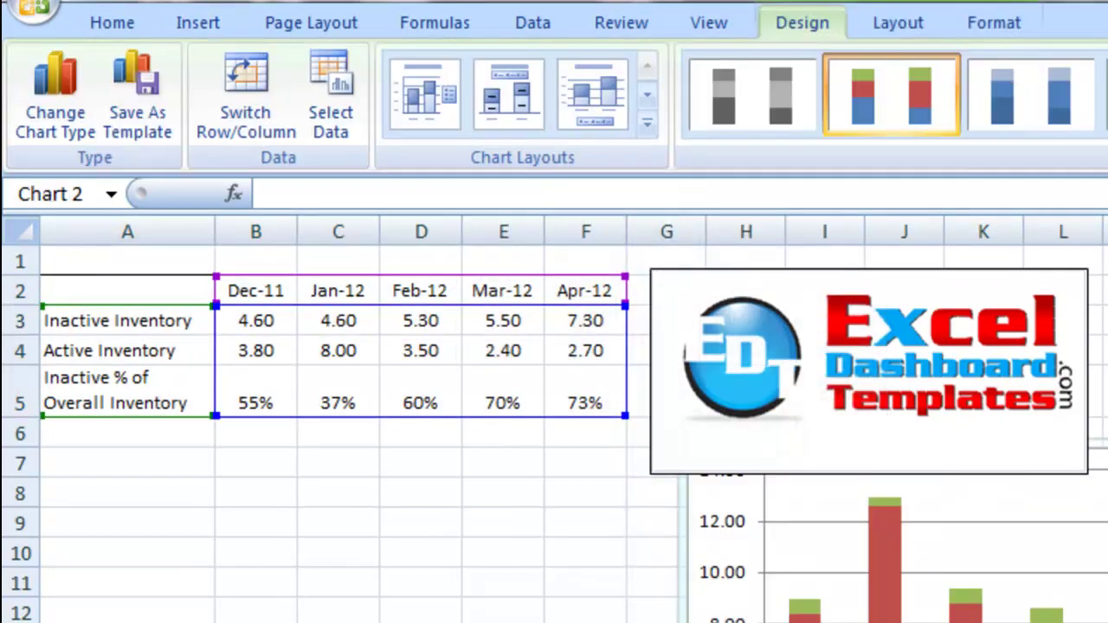
pyautogui.moveTo(1107, 458); pyautogui.dragTo(617, 445)
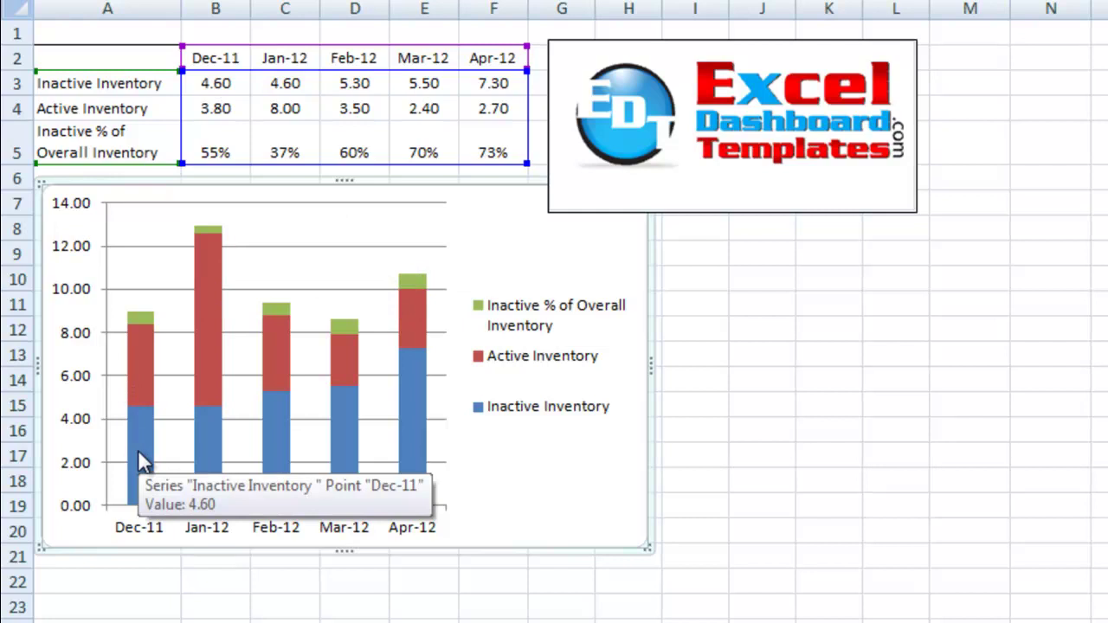
# Step: Add data labels centered on the data points to every series of the stacked column chart
pyautogui.moveTo(142, 388)
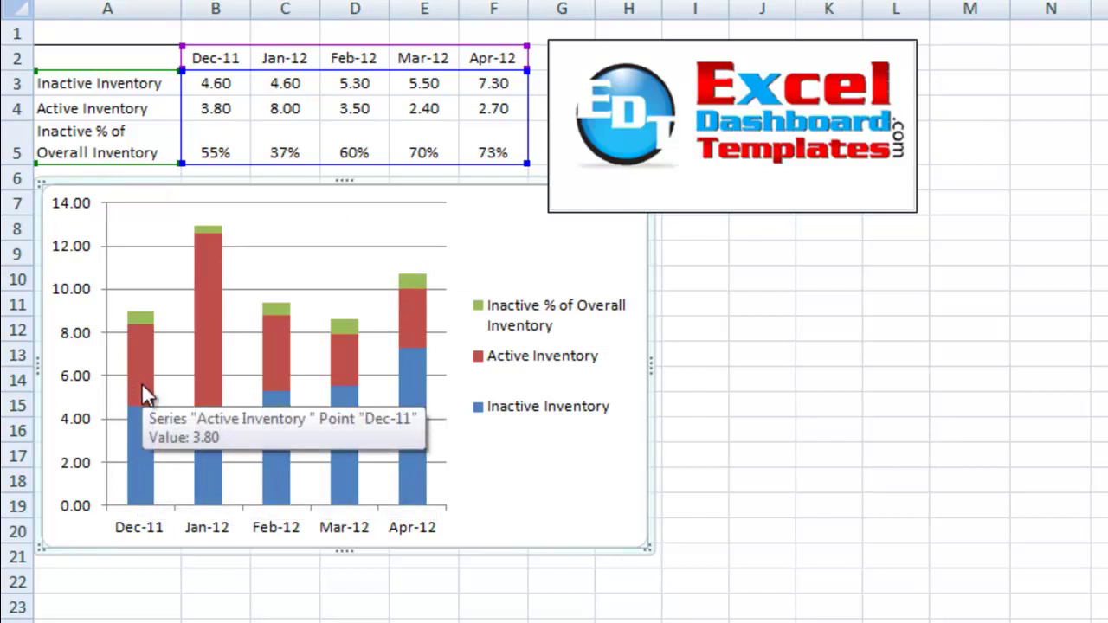
pyautogui.moveTo(143, 322)
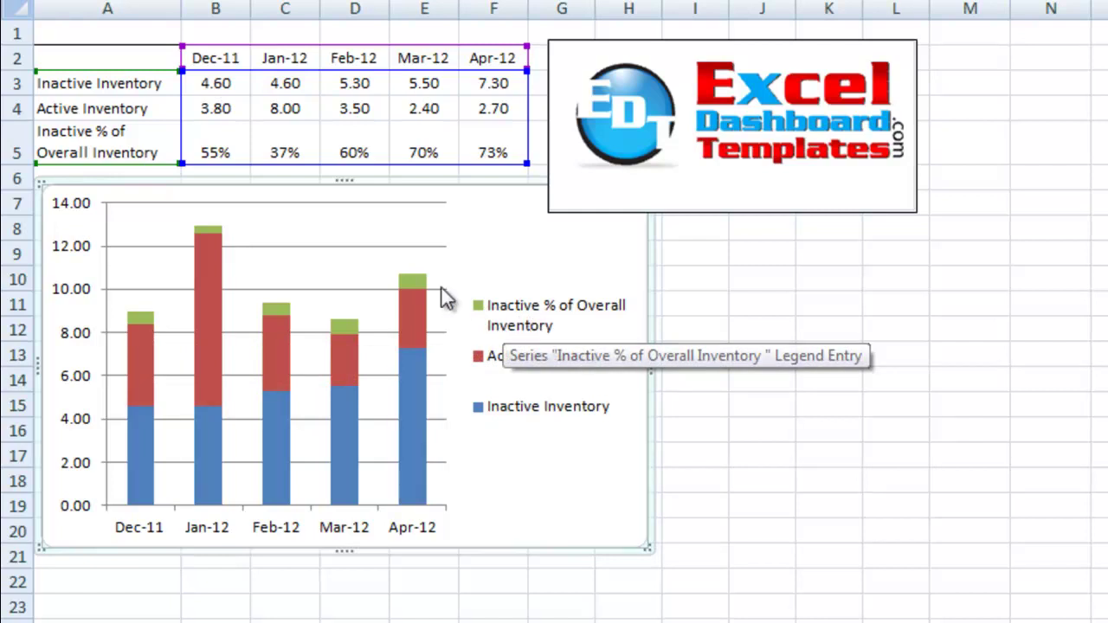
pyautogui.moveTo(421, 292)
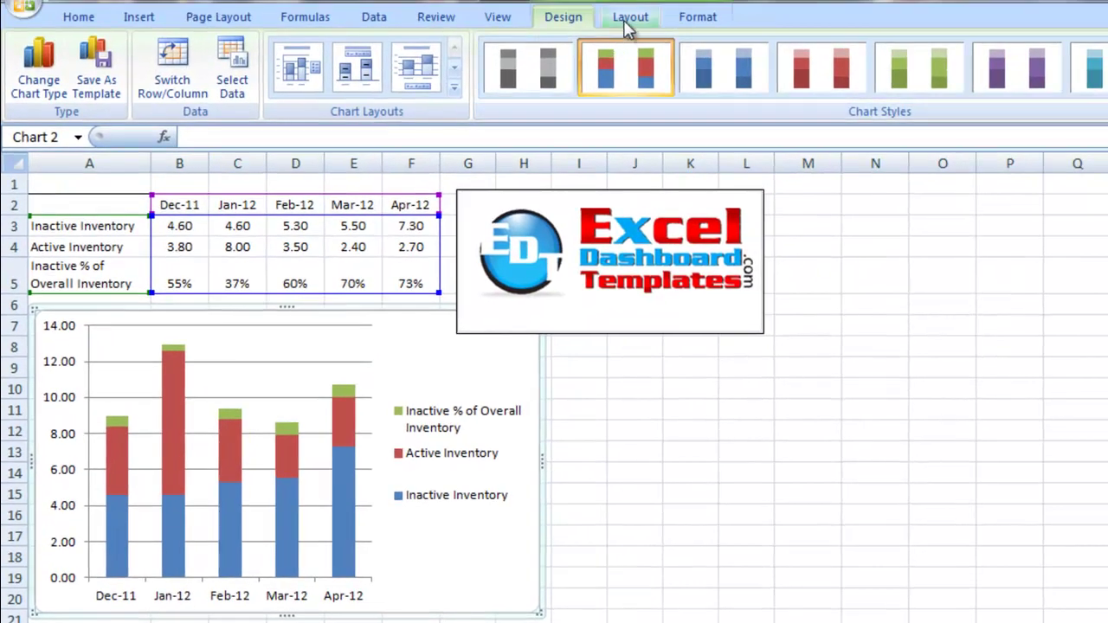
pyautogui.click(629, 26)
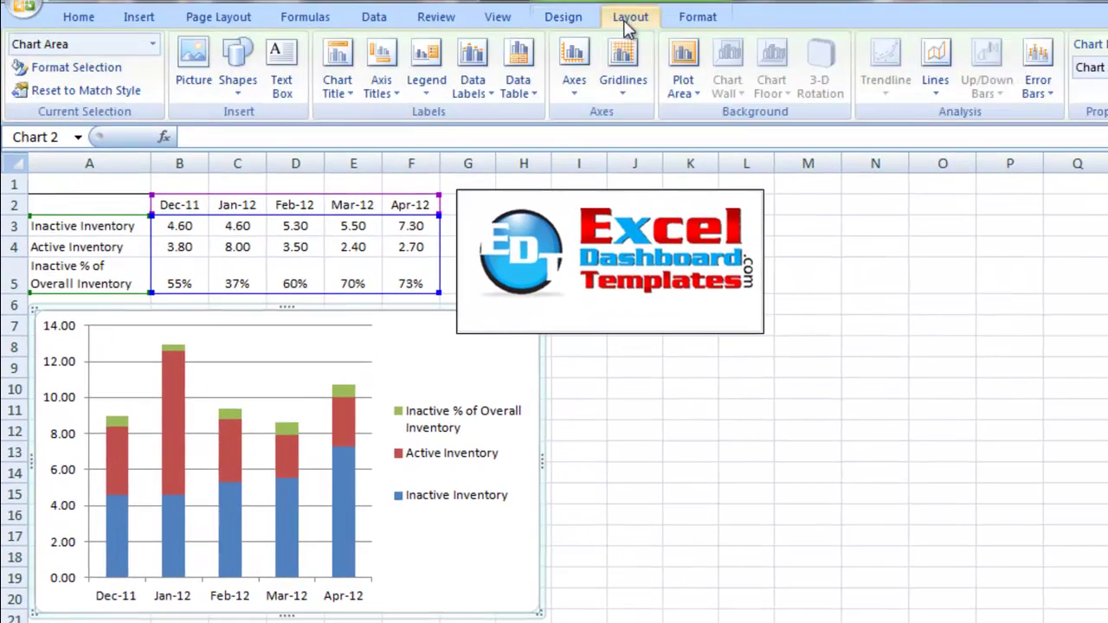
pyautogui.click(483, 94)
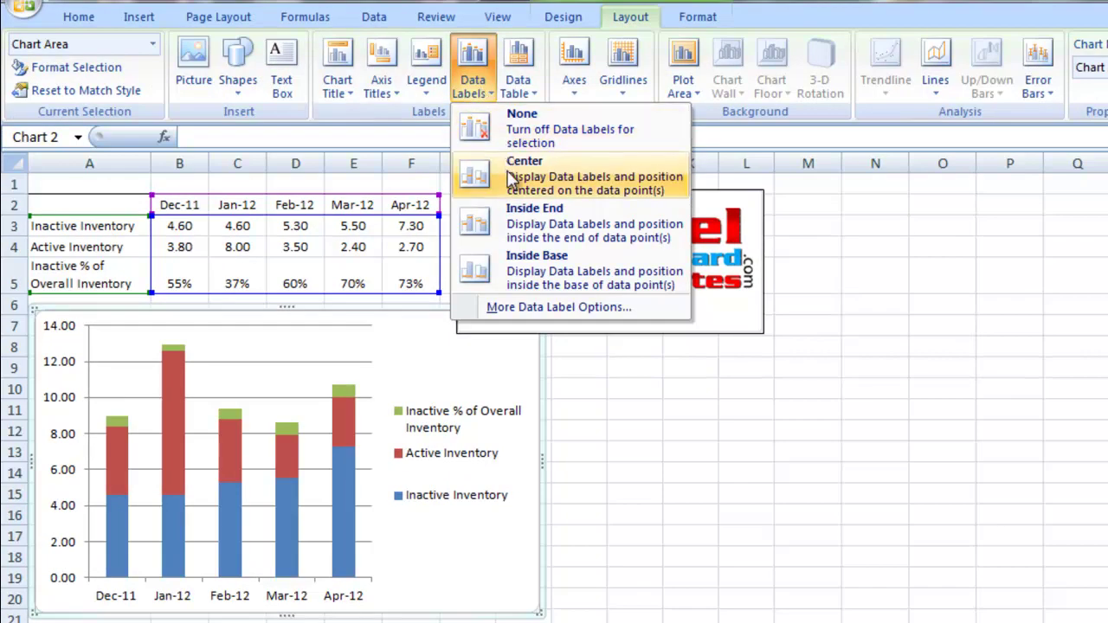
pyautogui.click(511, 177)
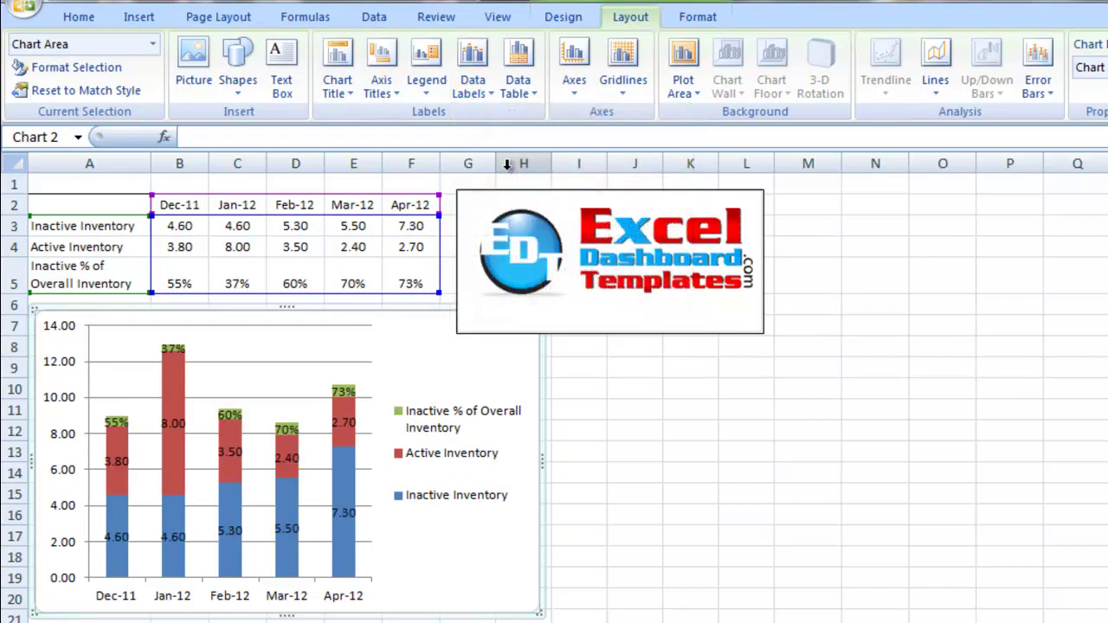
# Step: Examine the chart's data labels for the Active Inventory, Inactive Inventory and Inactive % of Overall Inventory series
pyautogui.click(121, 462)
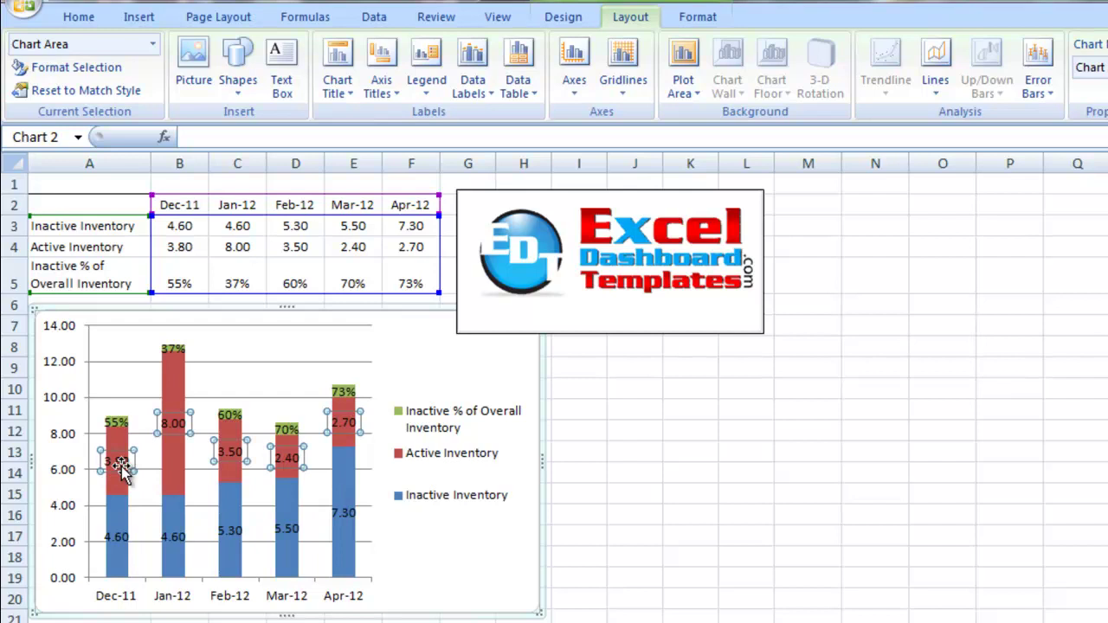
pyautogui.click(117, 533)
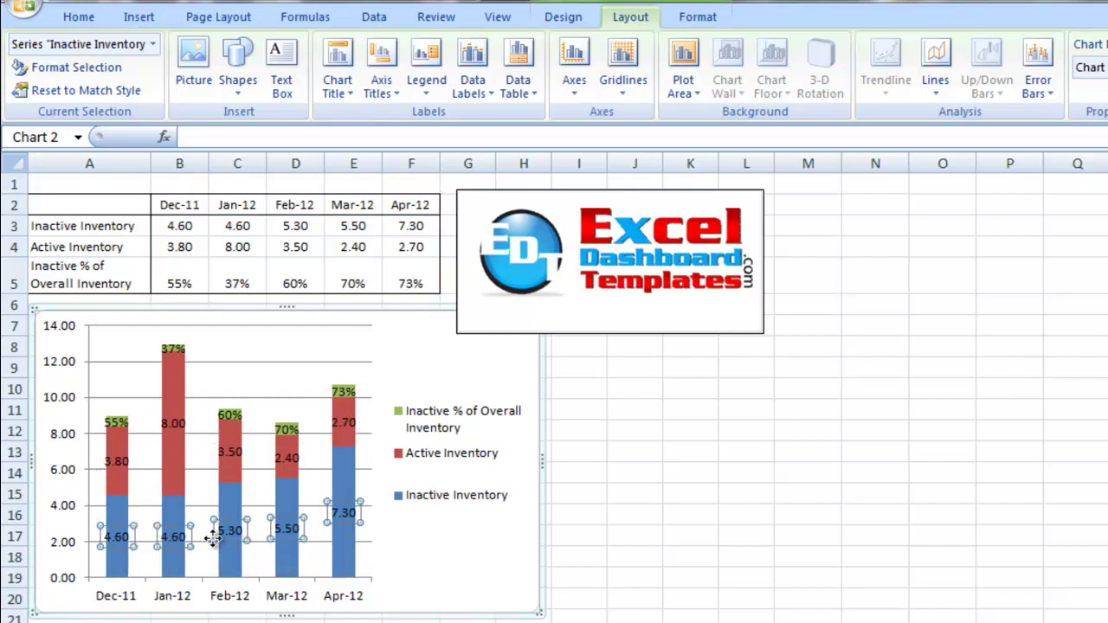
pyautogui.click(232, 417)
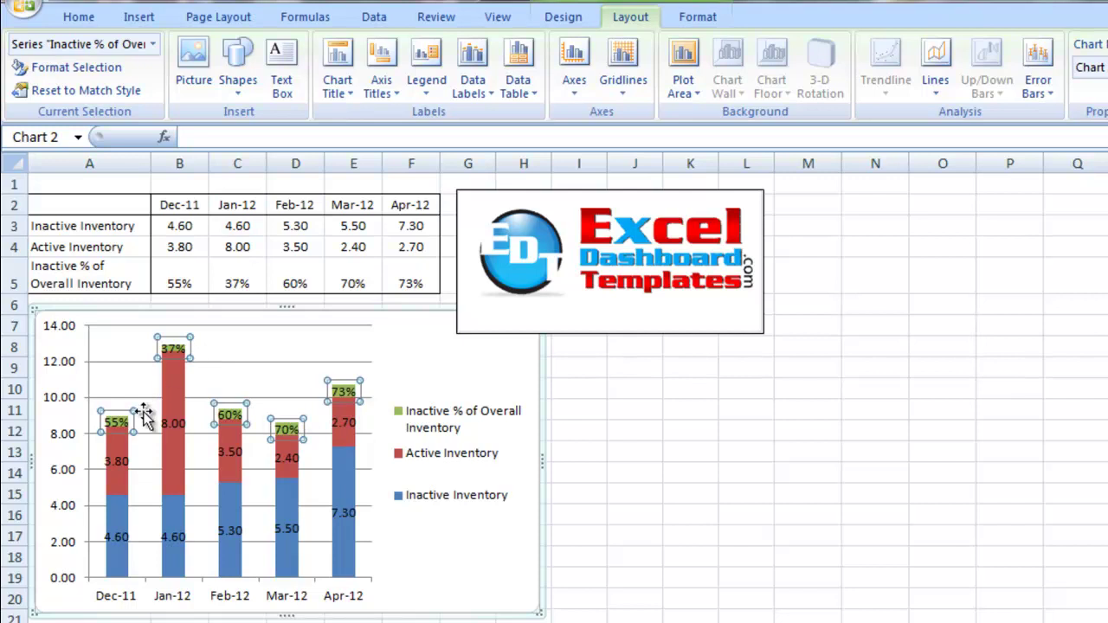
pyautogui.click(446, 545)
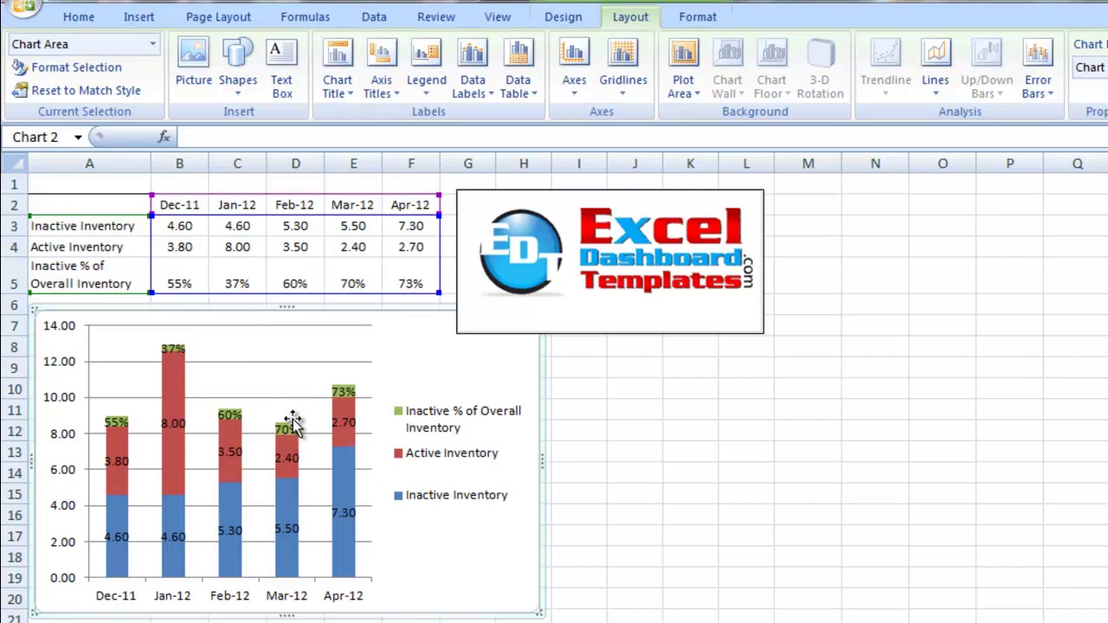
# Step: Set the Feb-12 Inactive % of Overall Inventory value in cell D5 to 99%
pyautogui.click(288, 277)
pyautogui.write('99%')
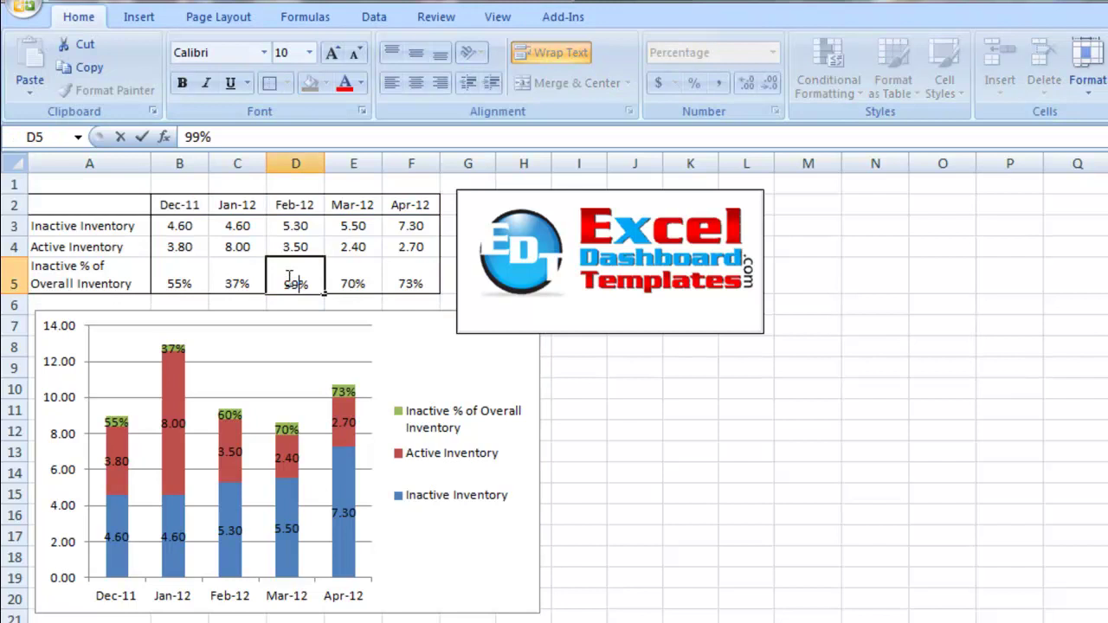
pyautogui.press('Return')
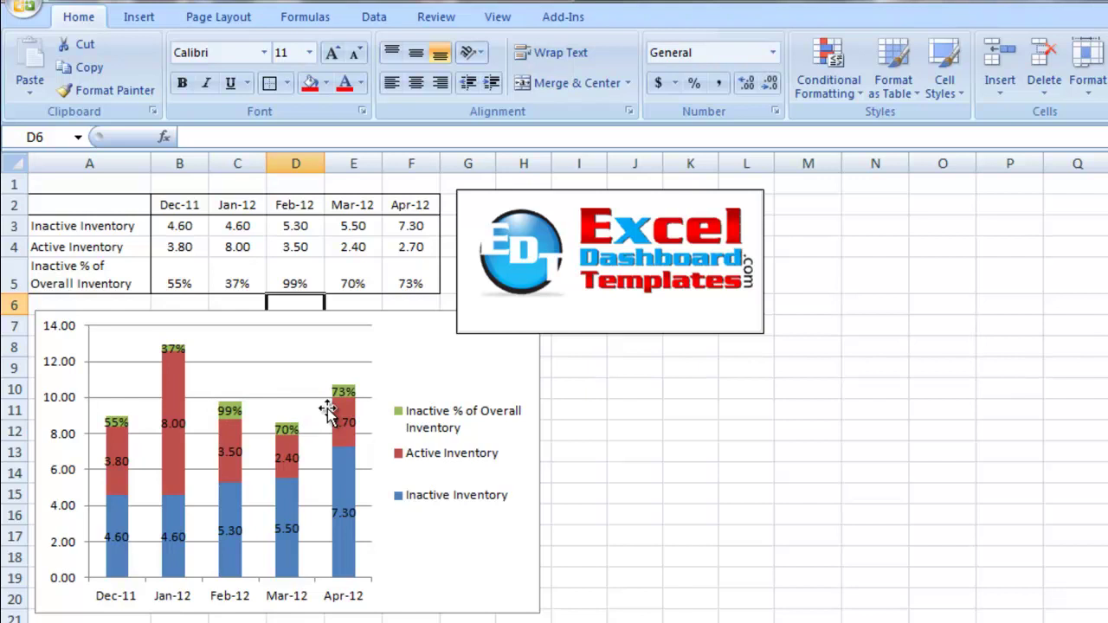
# Step: Select the Inactive % of Overall Inventory series by name, and try picking its thin column segments directly in the chart
pyautogui.click(438, 378)
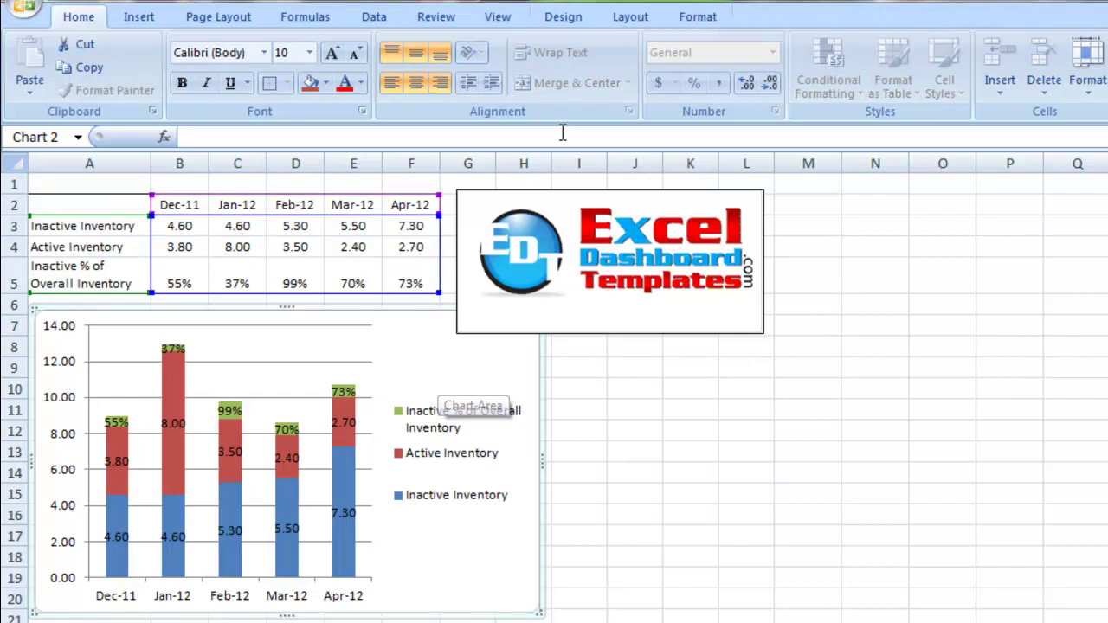
pyautogui.click(642, 22)
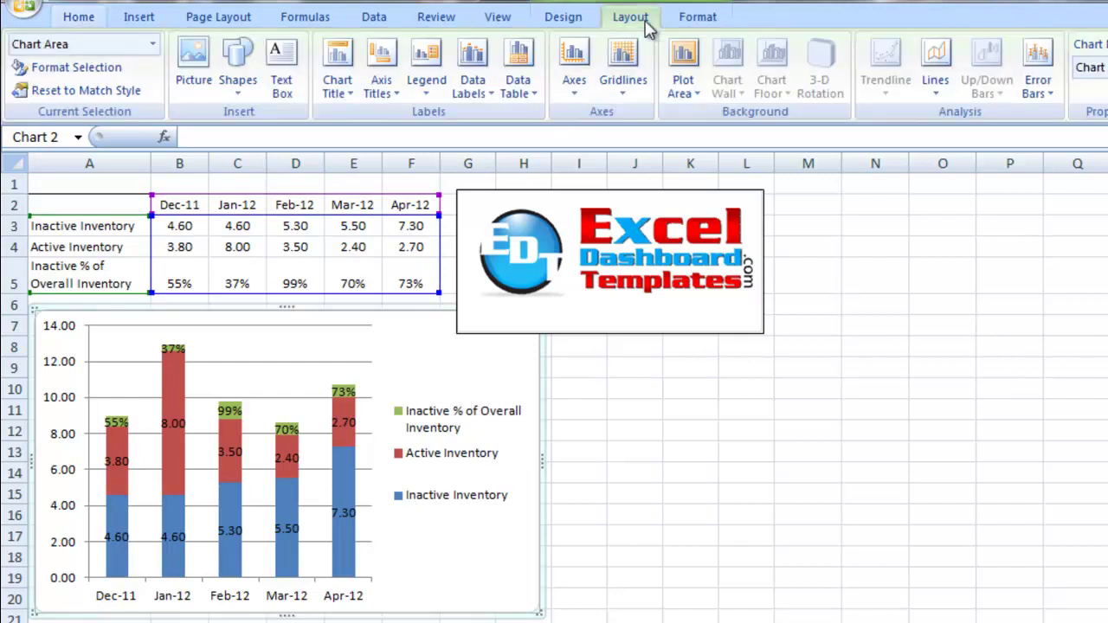
pyautogui.click(154, 48)
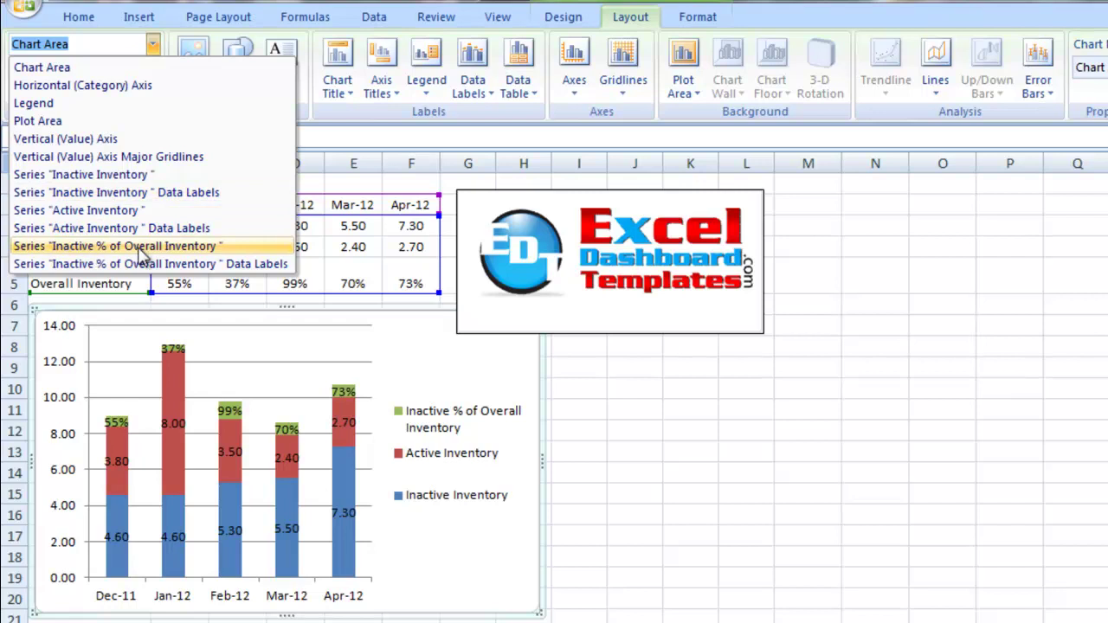
pyautogui.click(184, 251)
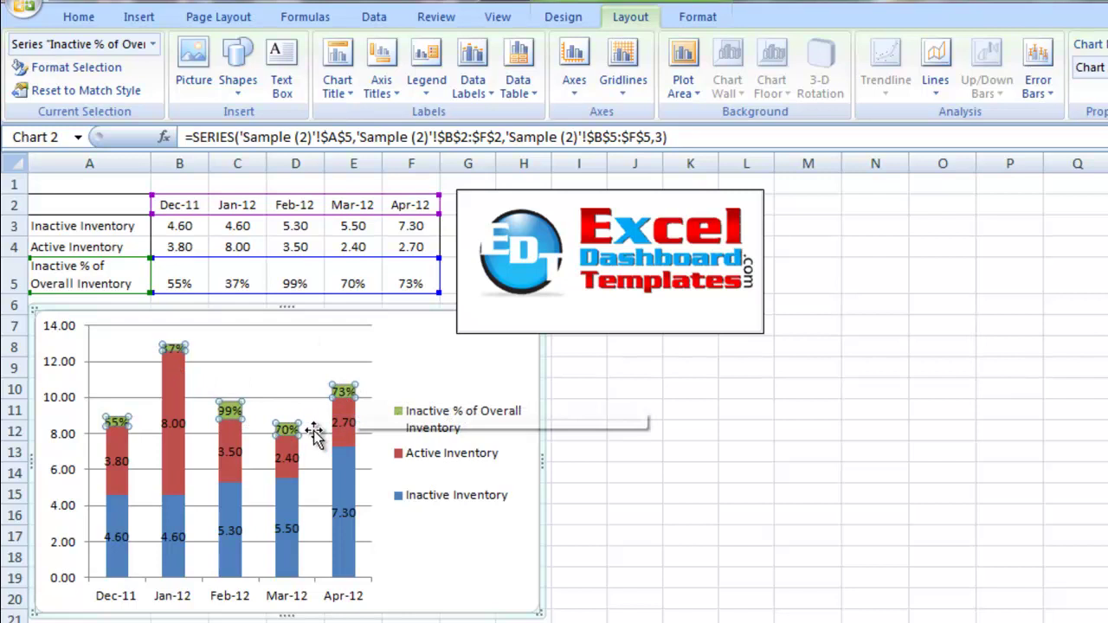
pyautogui.click(346, 475)
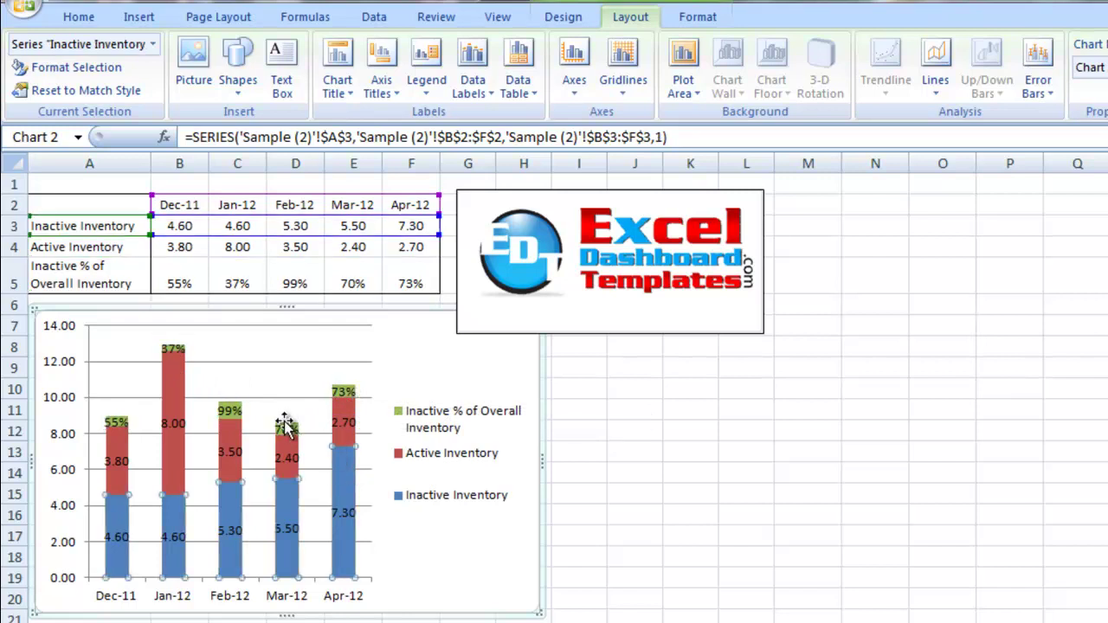
pyautogui.click(287, 428)
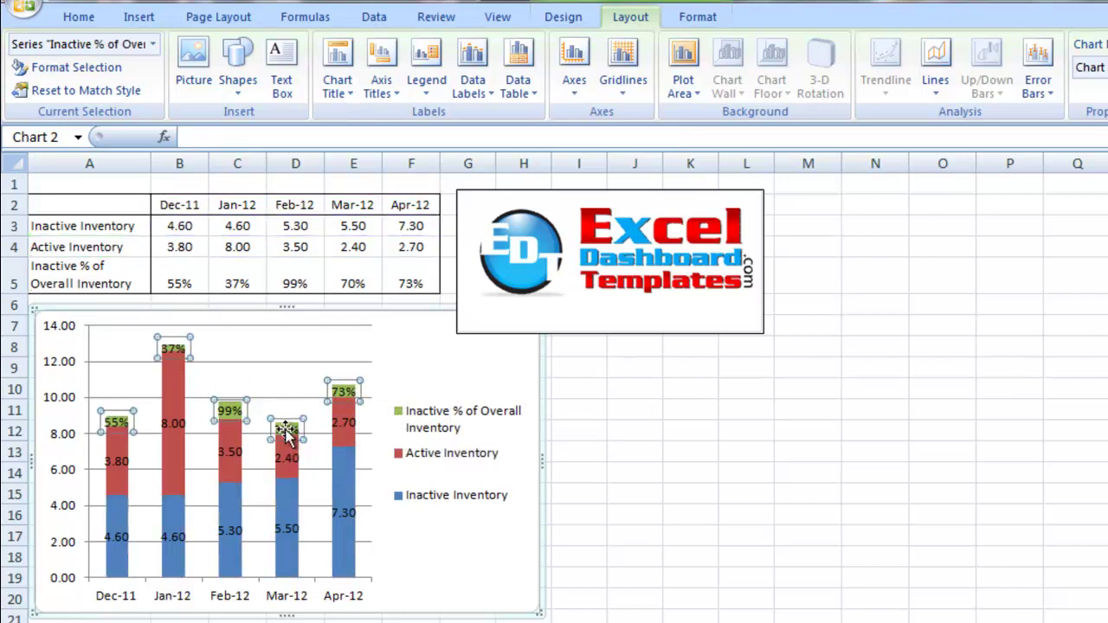
# Step: Format the Inactive % of Overall Inventory series in the stacked column chart with no fill
pyautogui.click(153, 44)
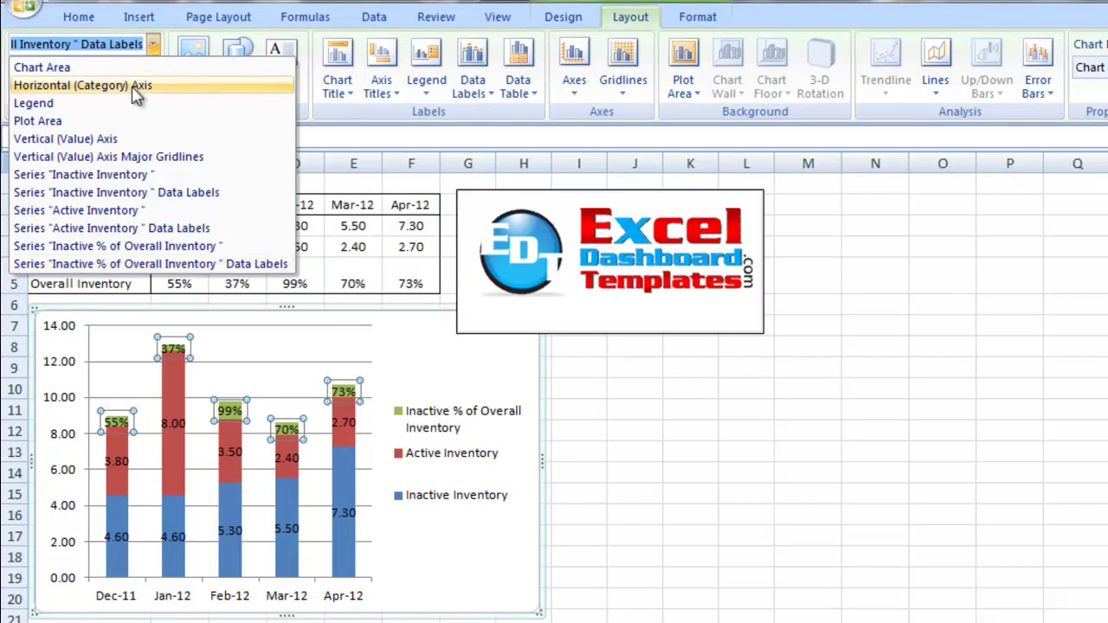
pyautogui.click(129, 247)
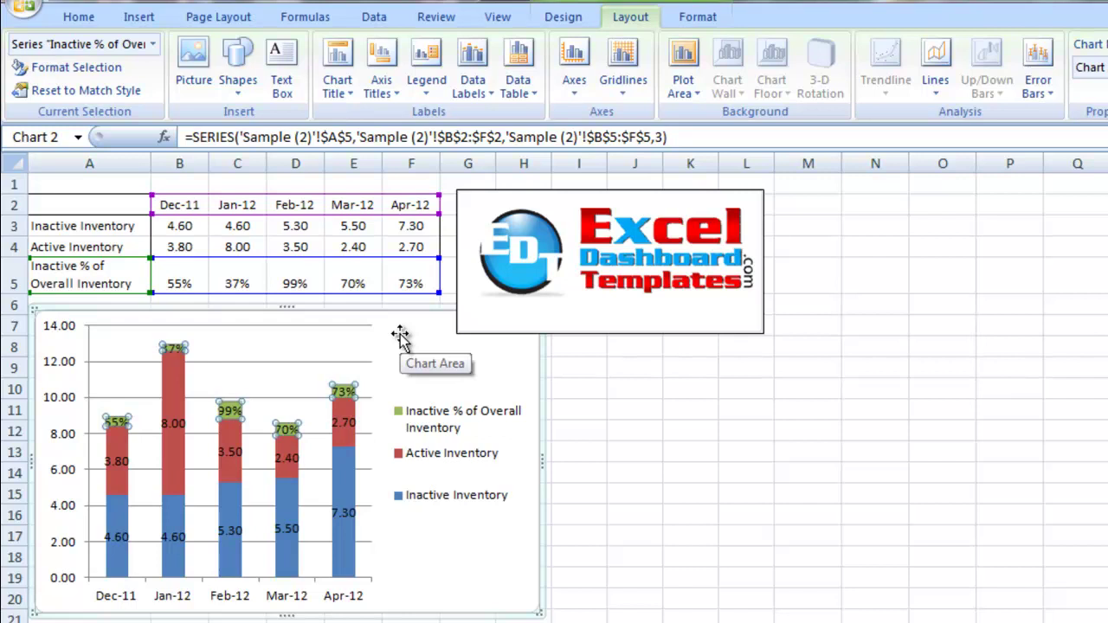
pyautogui.hotkey('ctrl', '1')
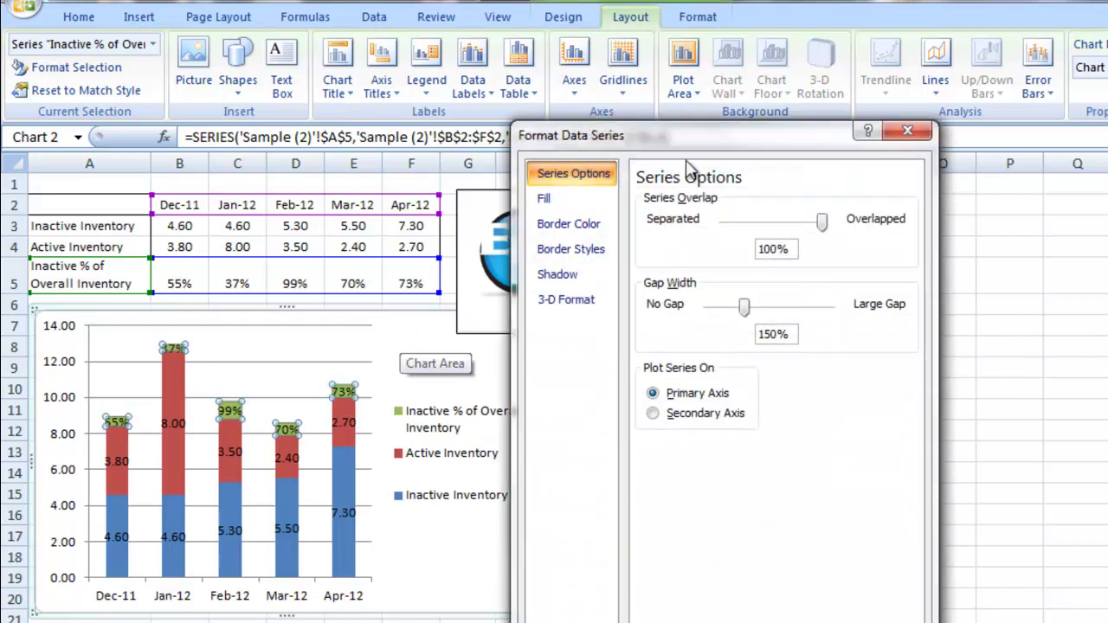
pyautogui.moveTo(697, 154); pyautogui.dragTo(576, 164)
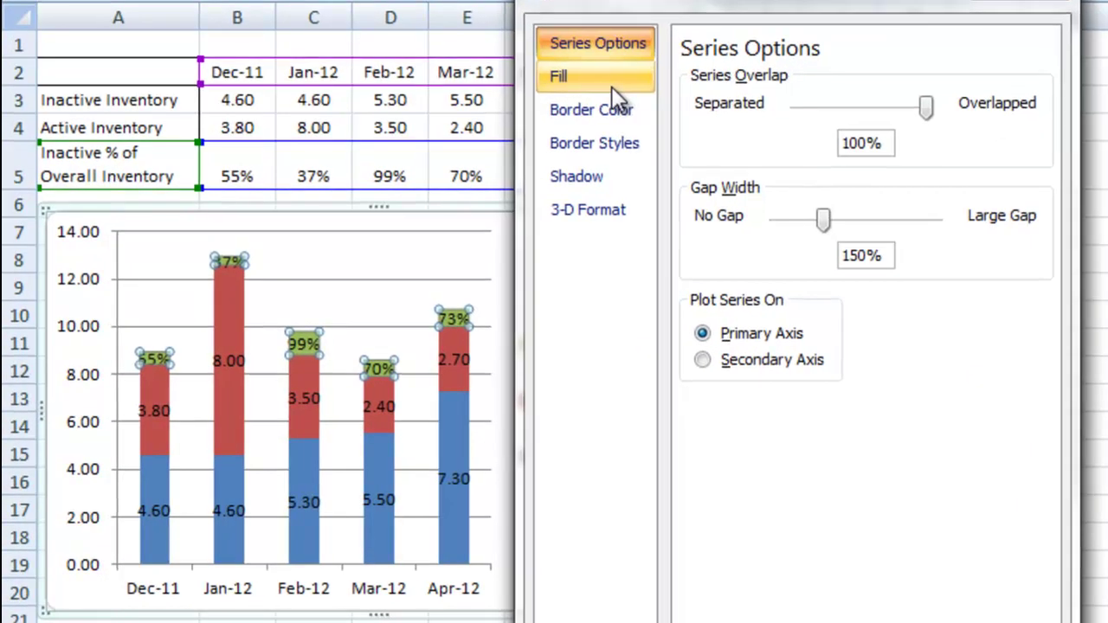
pyautogui.click(464, 214)
pyautogui.click(698, 87)
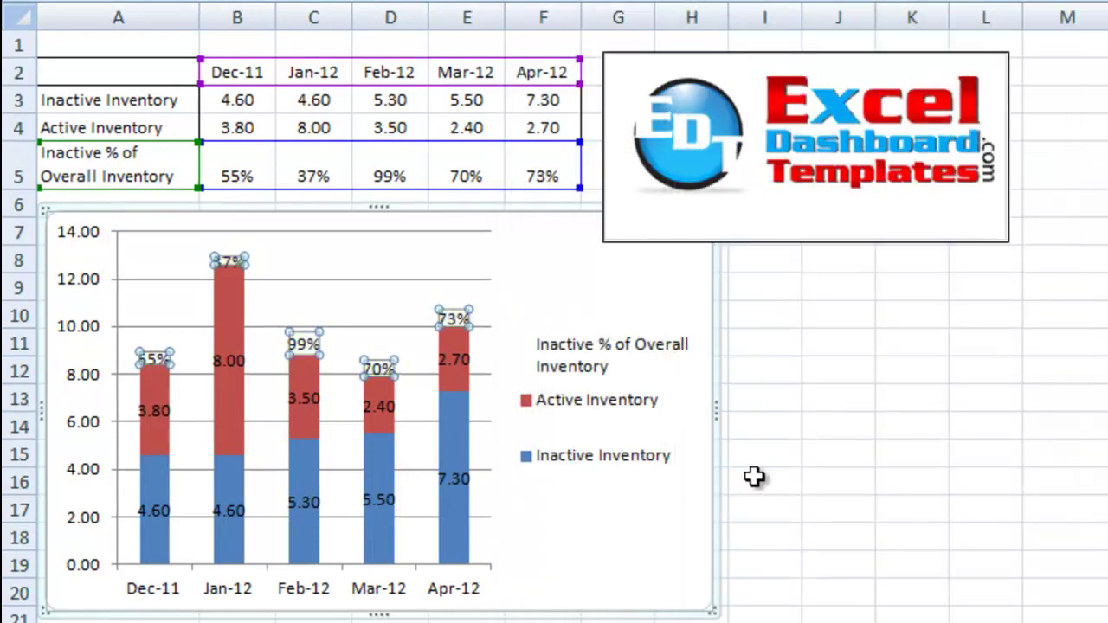
pyautogui.click(754, 477)
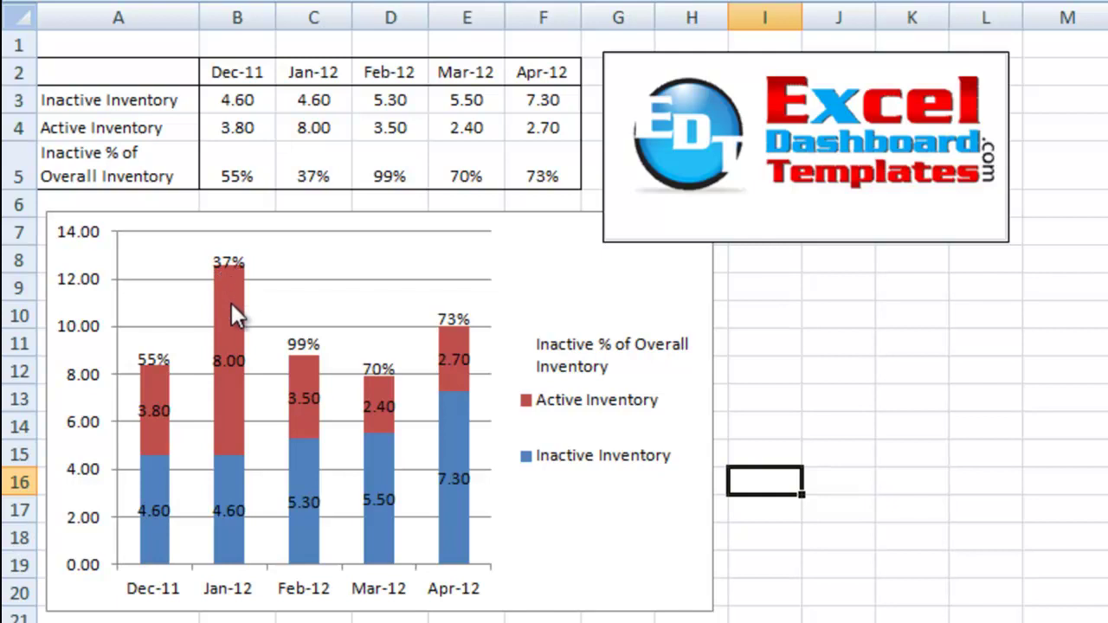
# Step: Set the label position of the Inactive % of Overall Inventory data labels to Inside Base
pyautogui.click(233, 273)
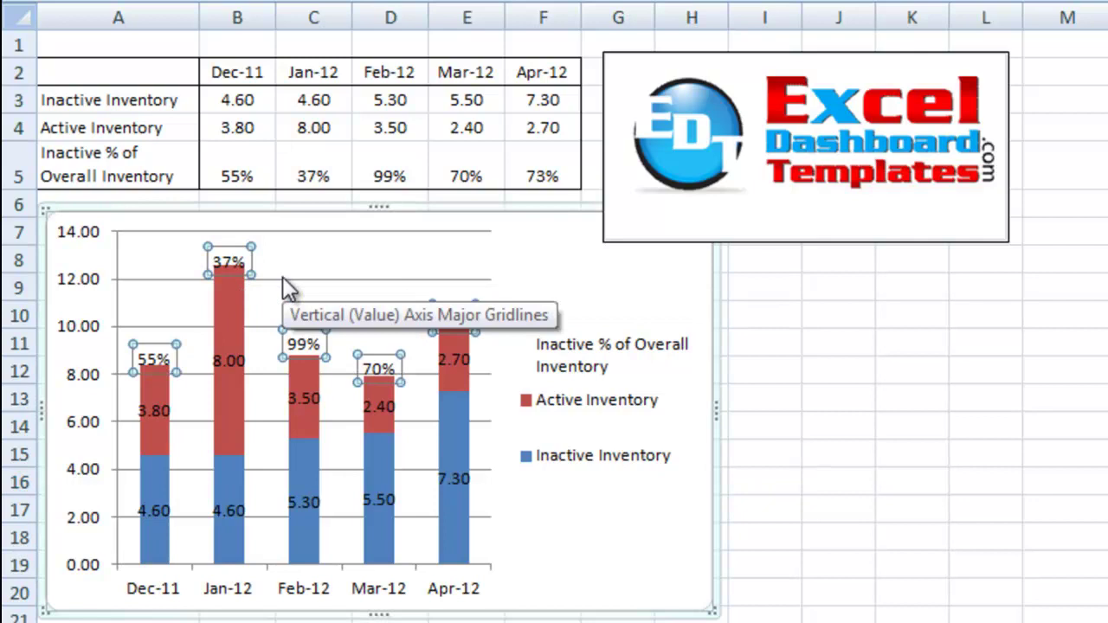
pyautogui.hotkey('ctrl', '1')
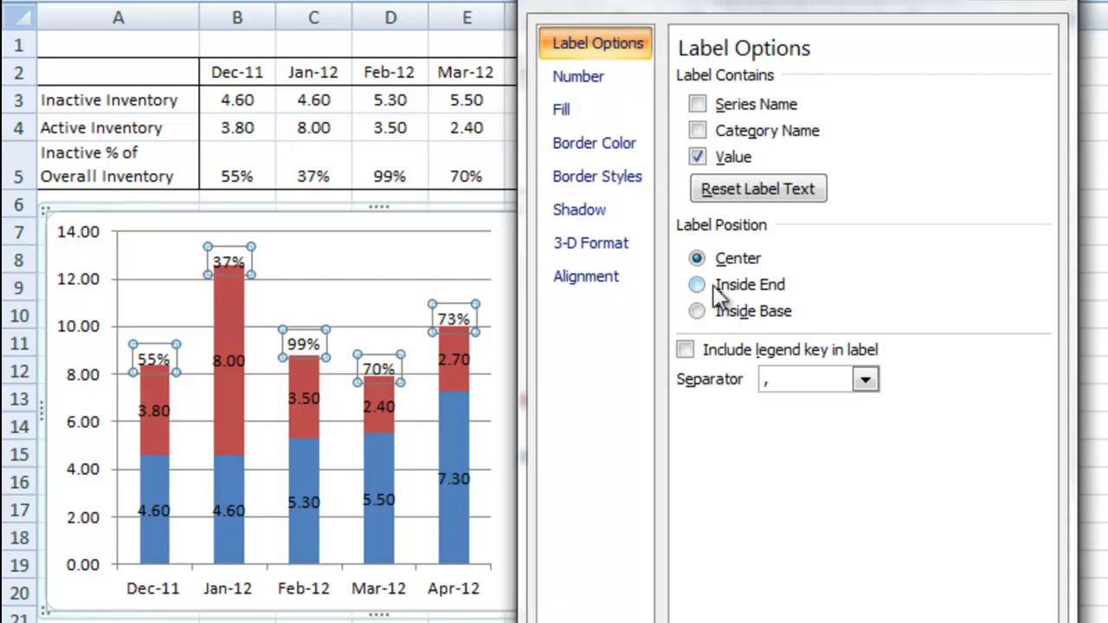
pyautogui.click(698, 311)
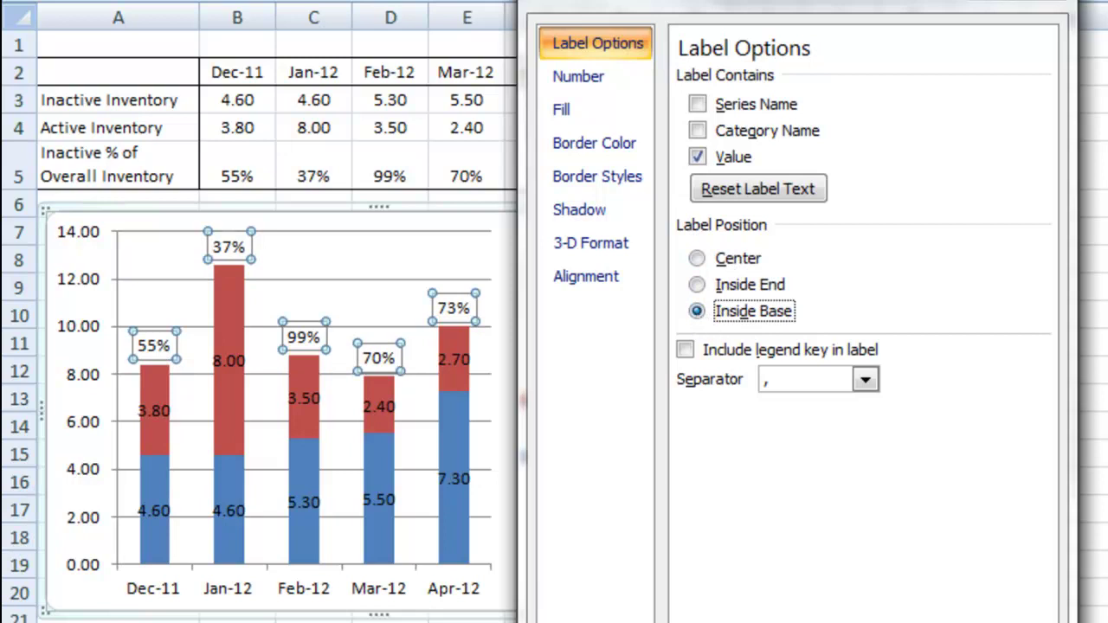
pyautogui.press('Escape')
pyautogui.click(676, 549)
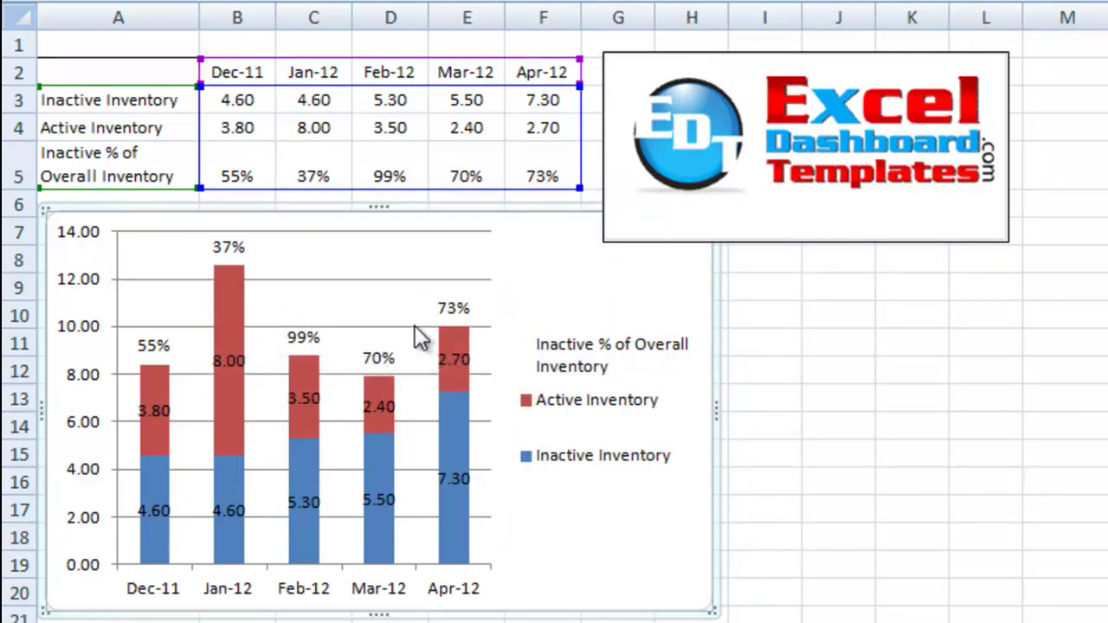
# Step: Delete the chart's horizontal gridlines and the Inactive % of Overall Inventory entry from its legend
pyautogui.click(391, 328)
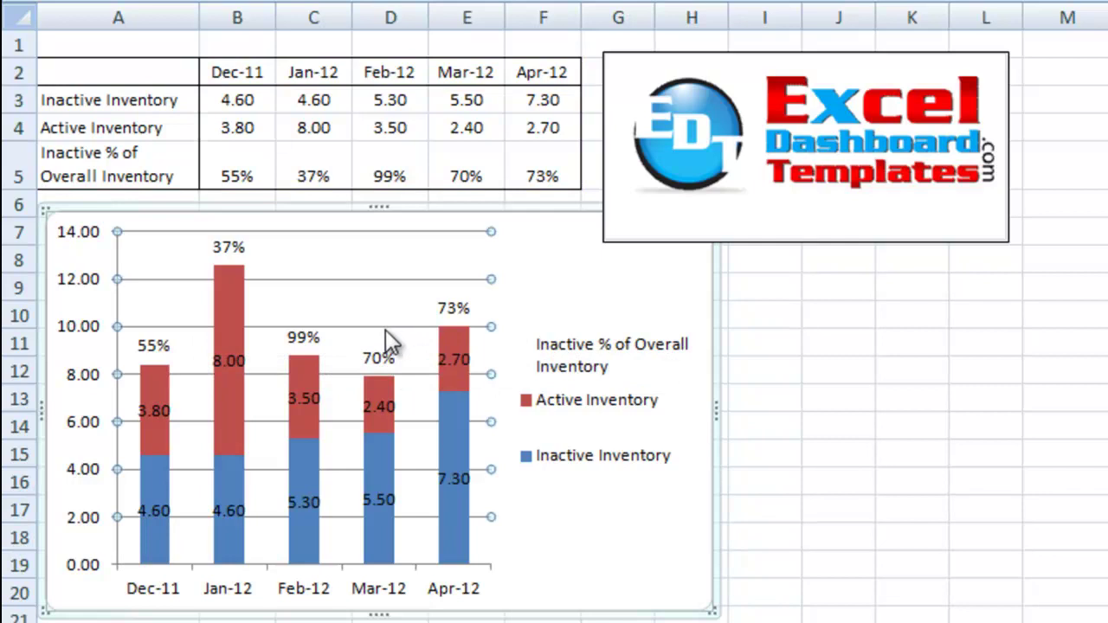
pyautogui.press('Delete')
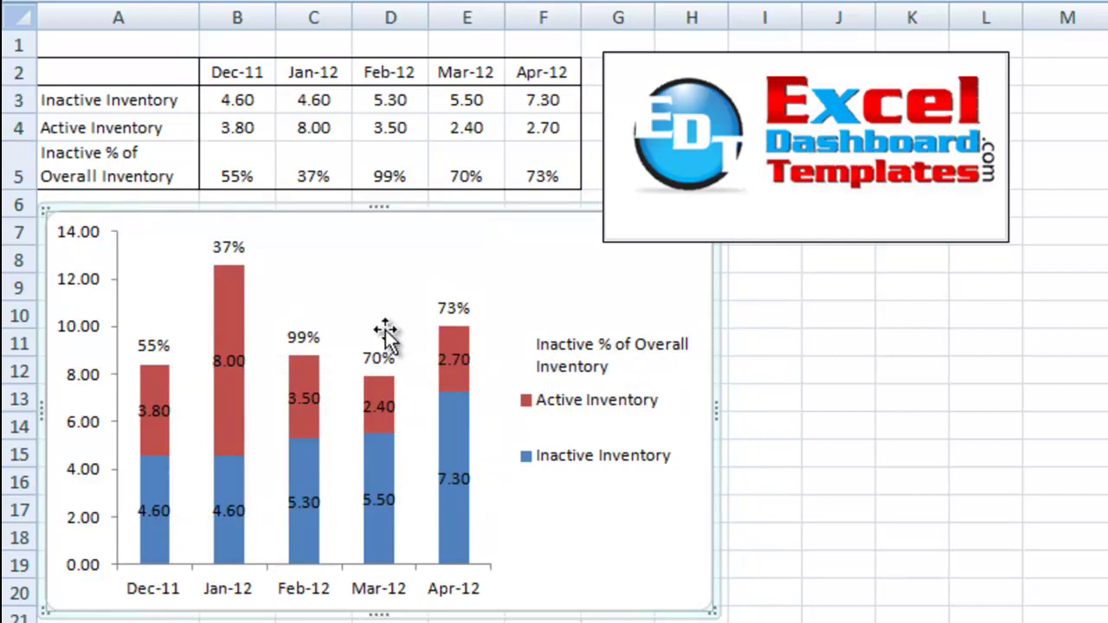
pyautogui.click(648, 359)
pyautogui.click(552, 369)
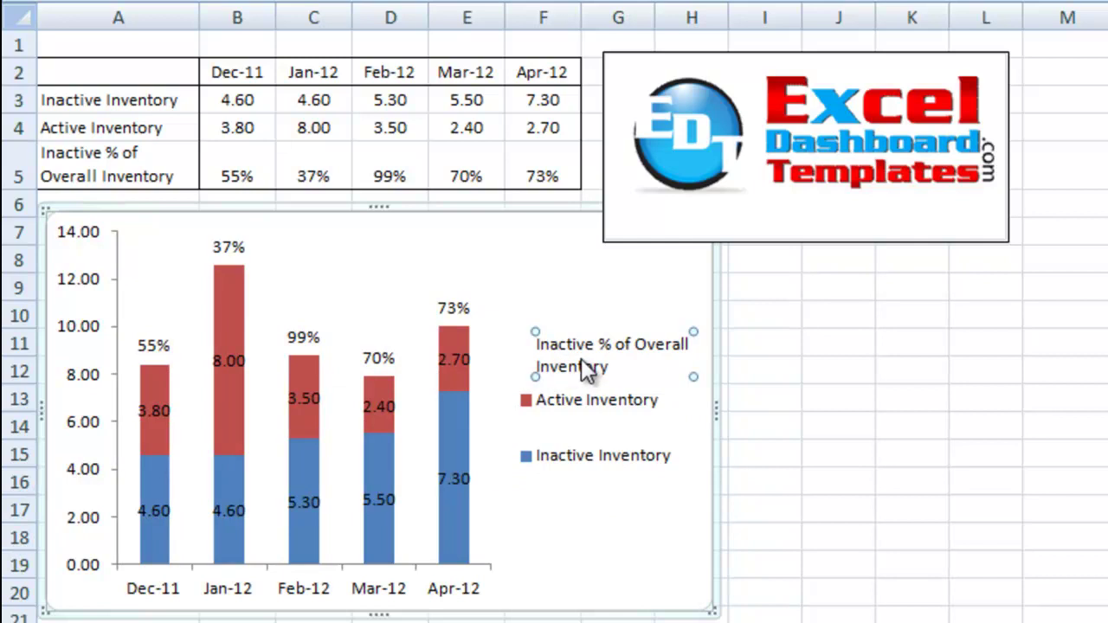
pyautogui.press('Delete')
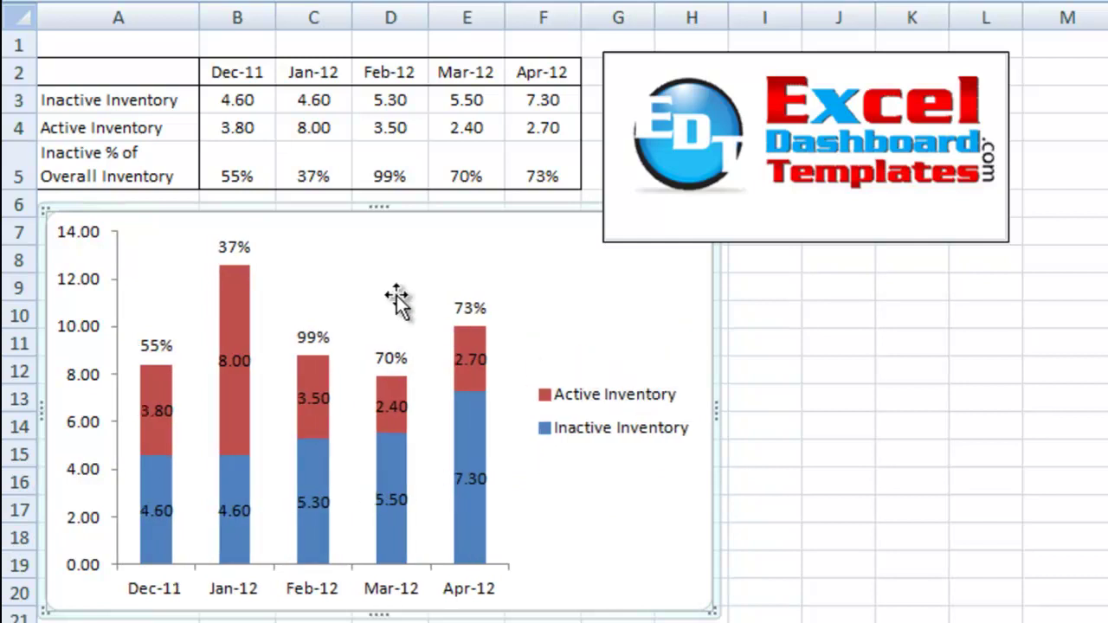
pyautogui.click(904, 374)
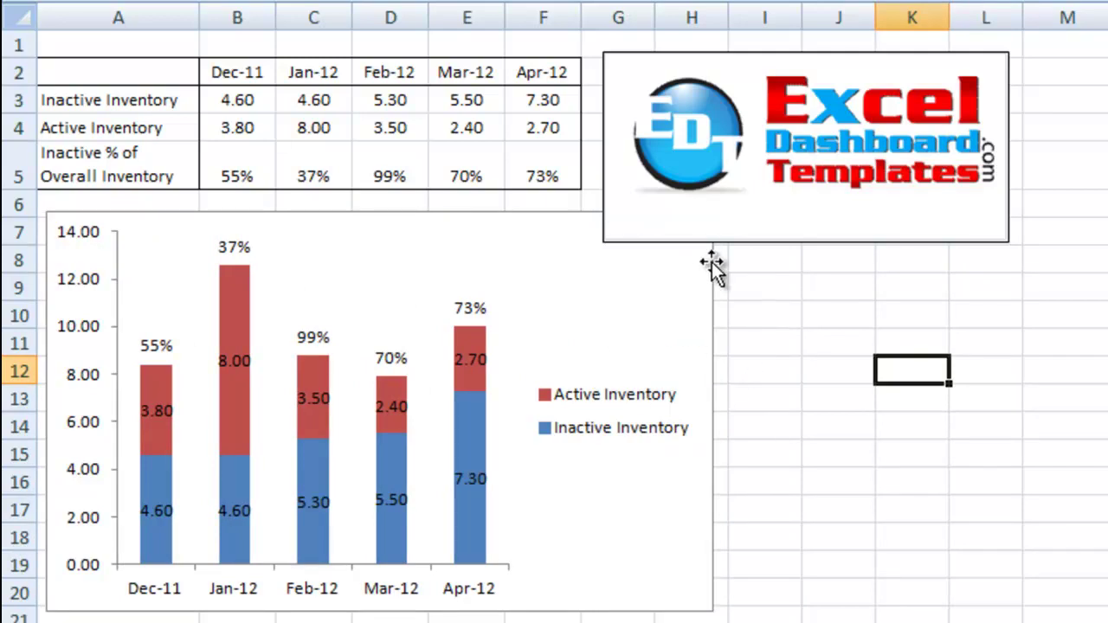
pyautogui.click(778, 232)
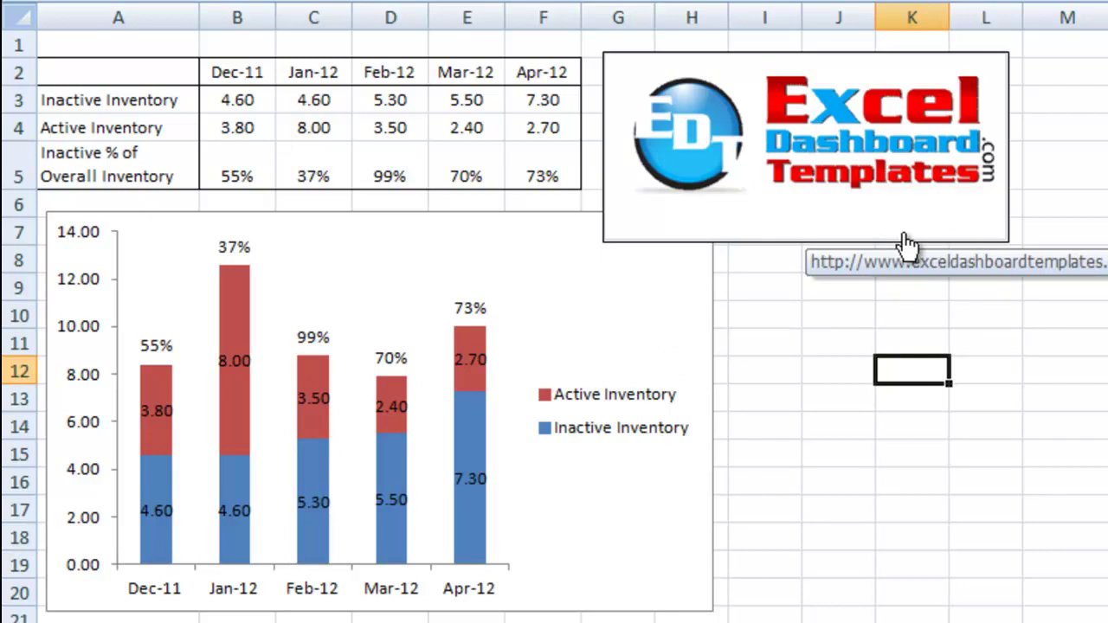
pyautogui.click(652, 325)
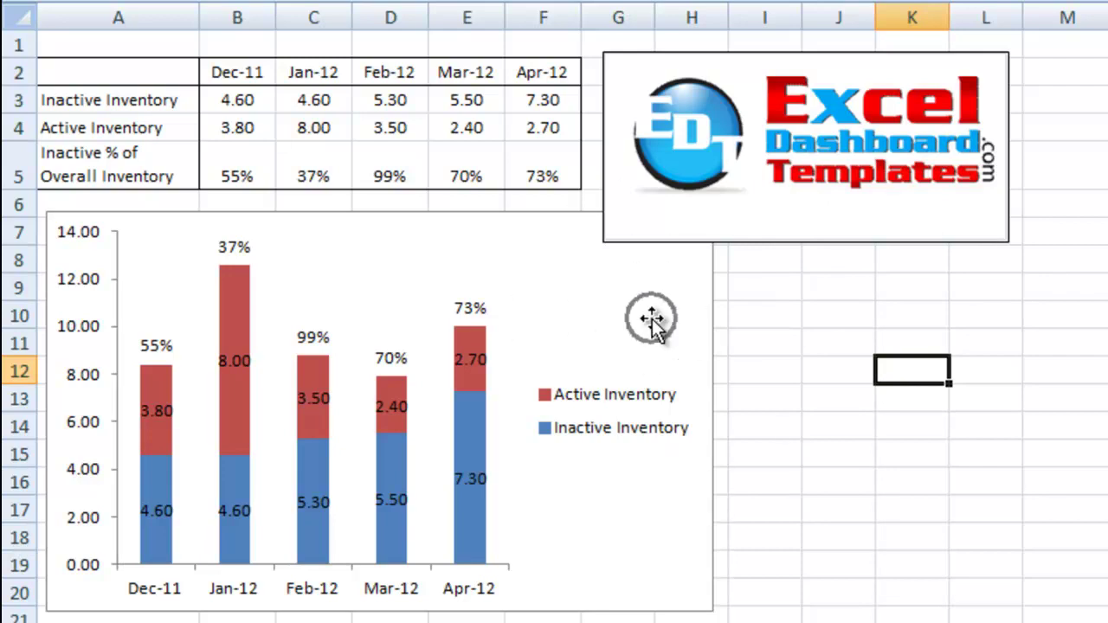
pyautogui.click(935, 288)
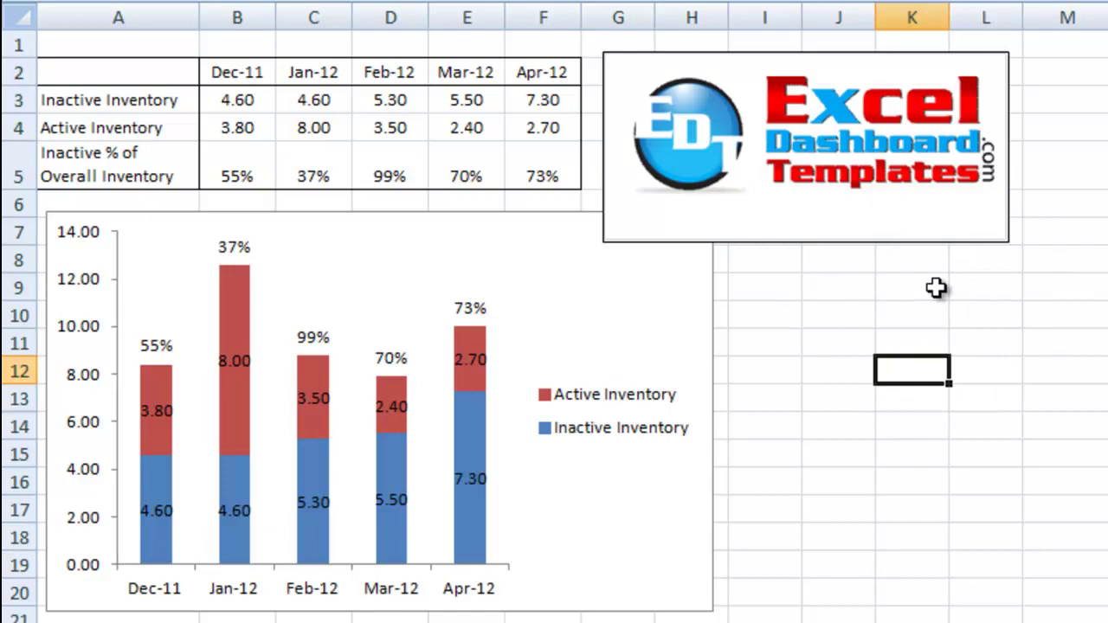